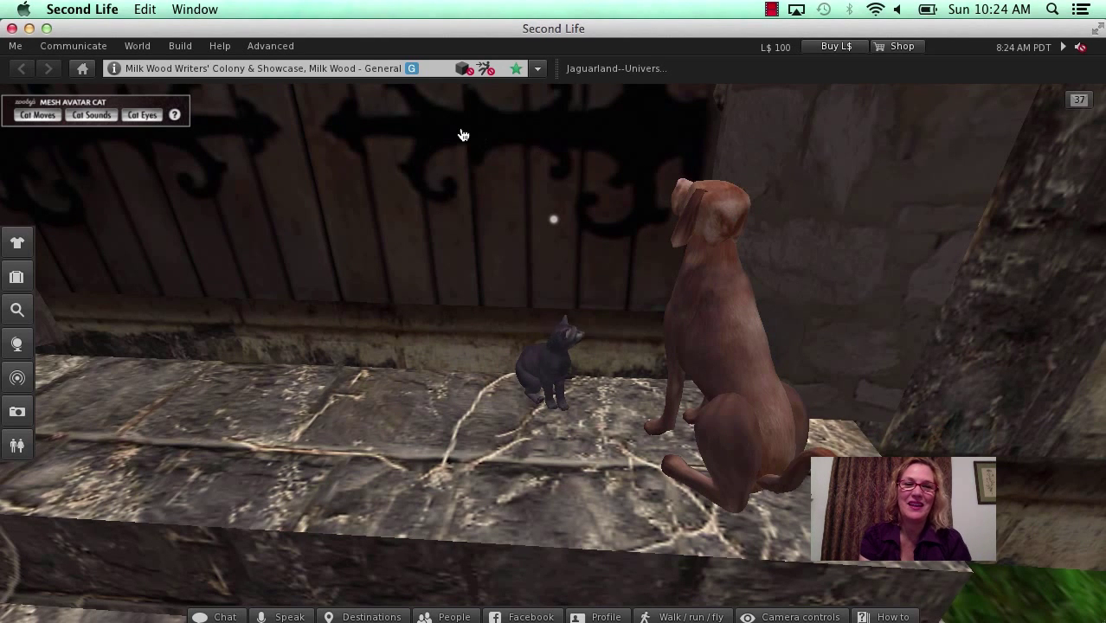
Step: Open the wooden door beside the cat and dog with 'Open sesame', then turn the view right
left_click(274, 192)
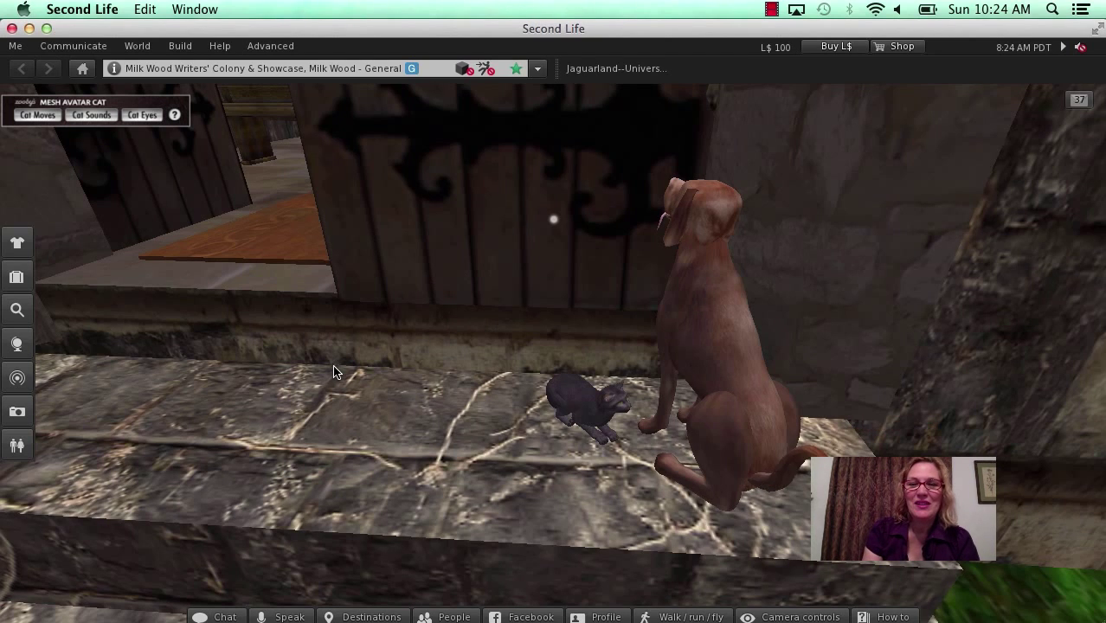
key("Right")
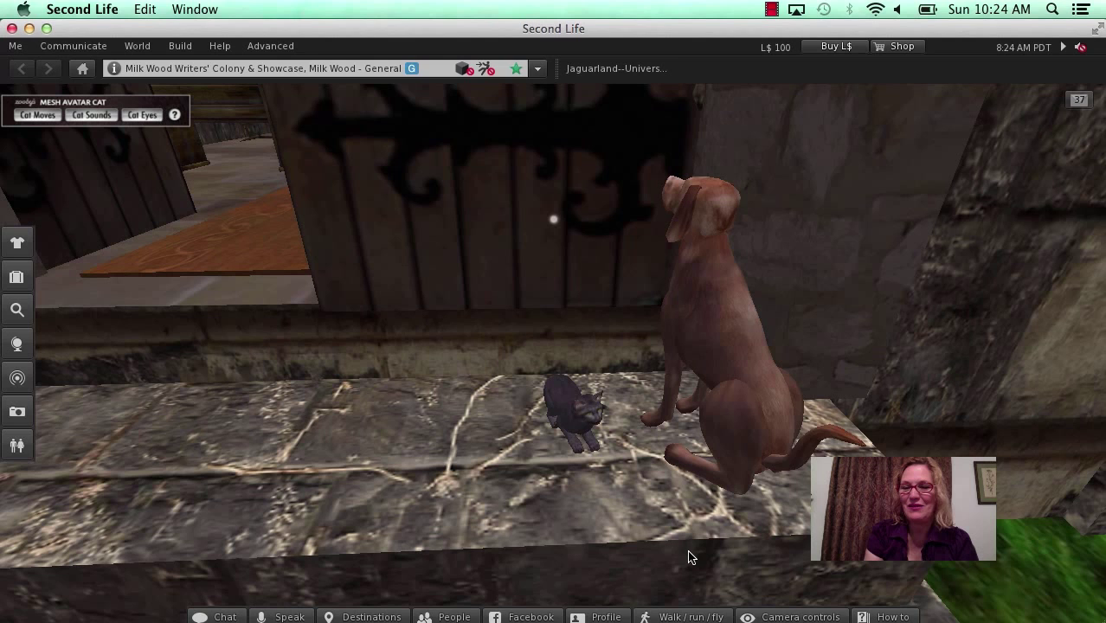
Step: Switch the Second Life camera to the Rear View preset behind the cat
left_click(801, 616)
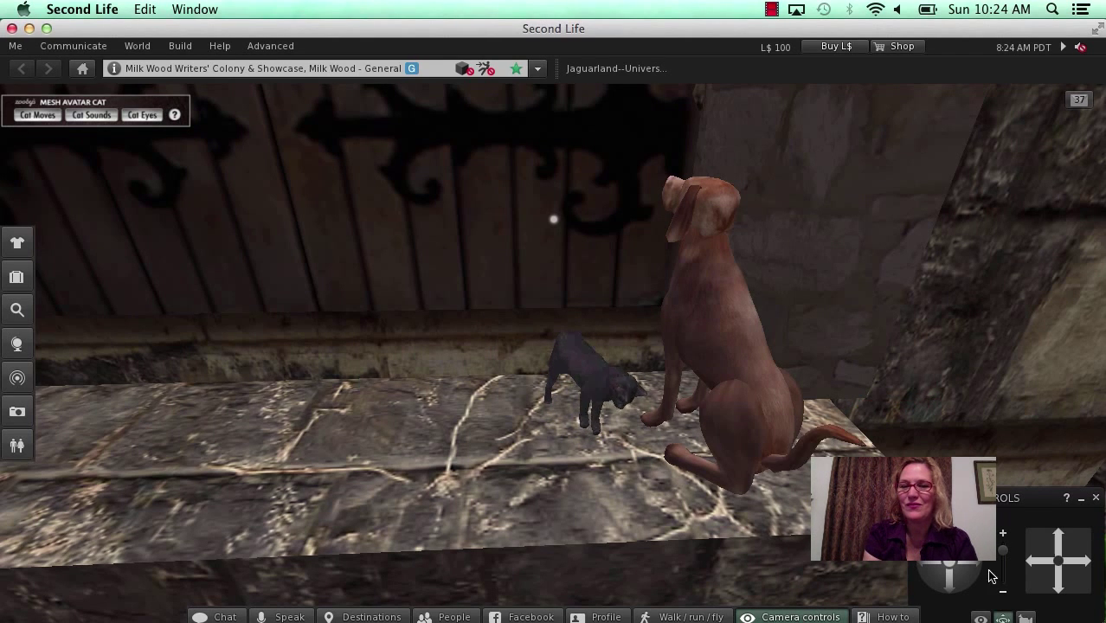
left_click(1001, 617)
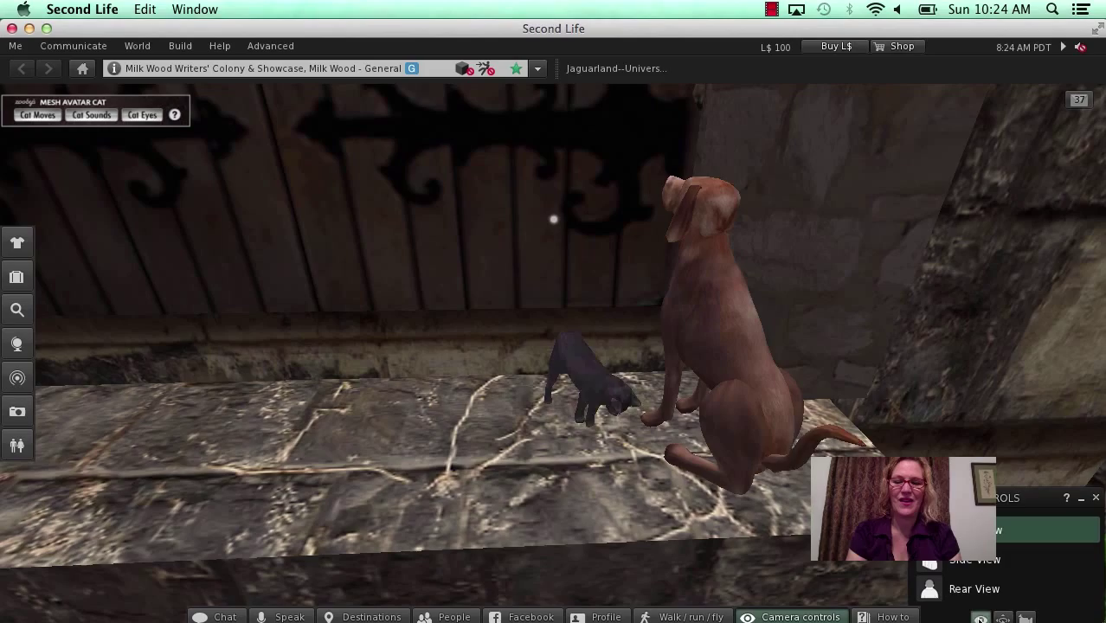
left_click(974, 590)
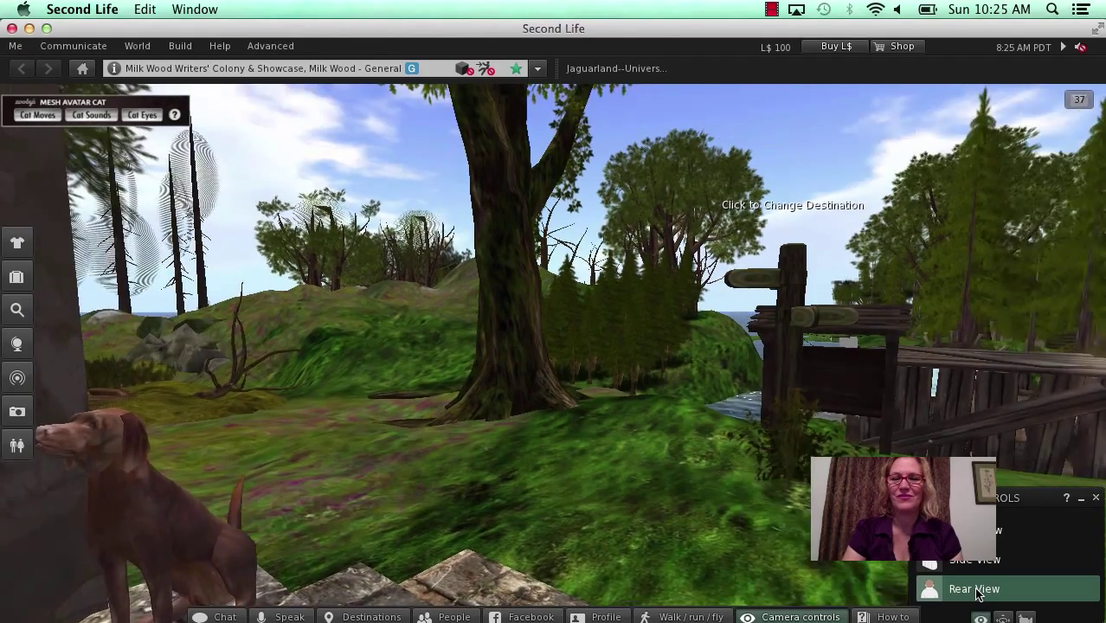
Step: Walk the cat through the forest onto the dock beside the seated fisherman
key("Up")
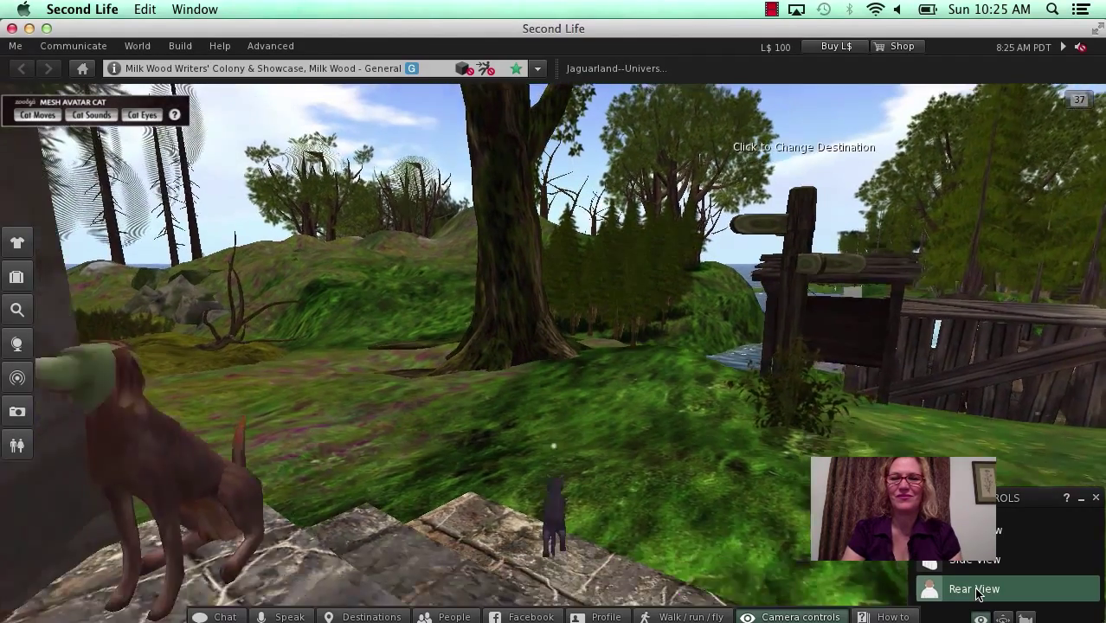
key("Right")
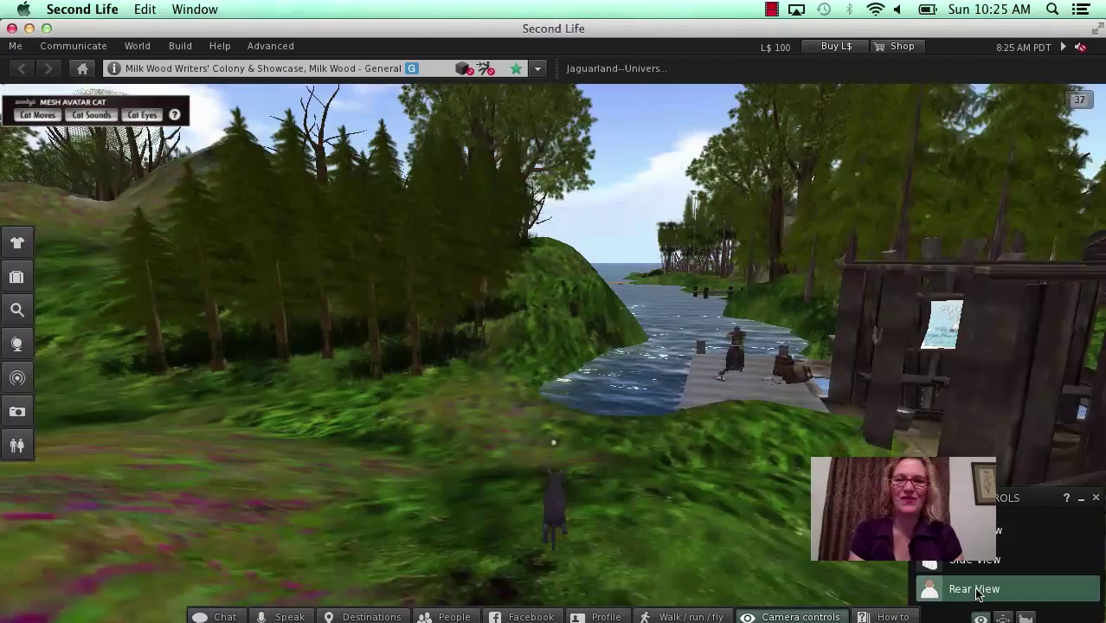
key("Right")
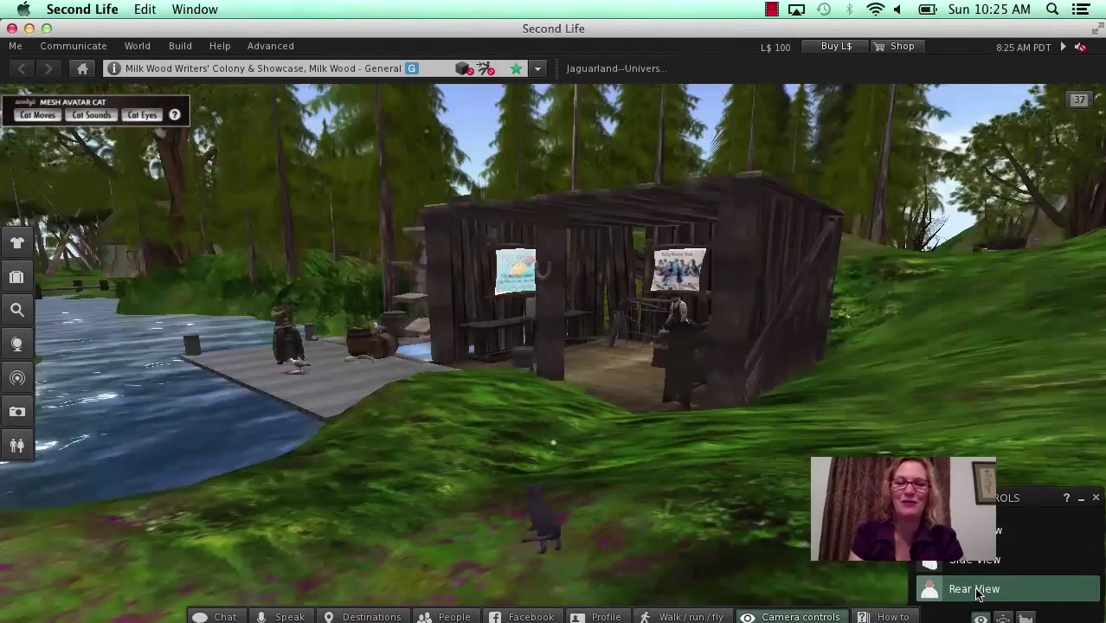
key("Left")
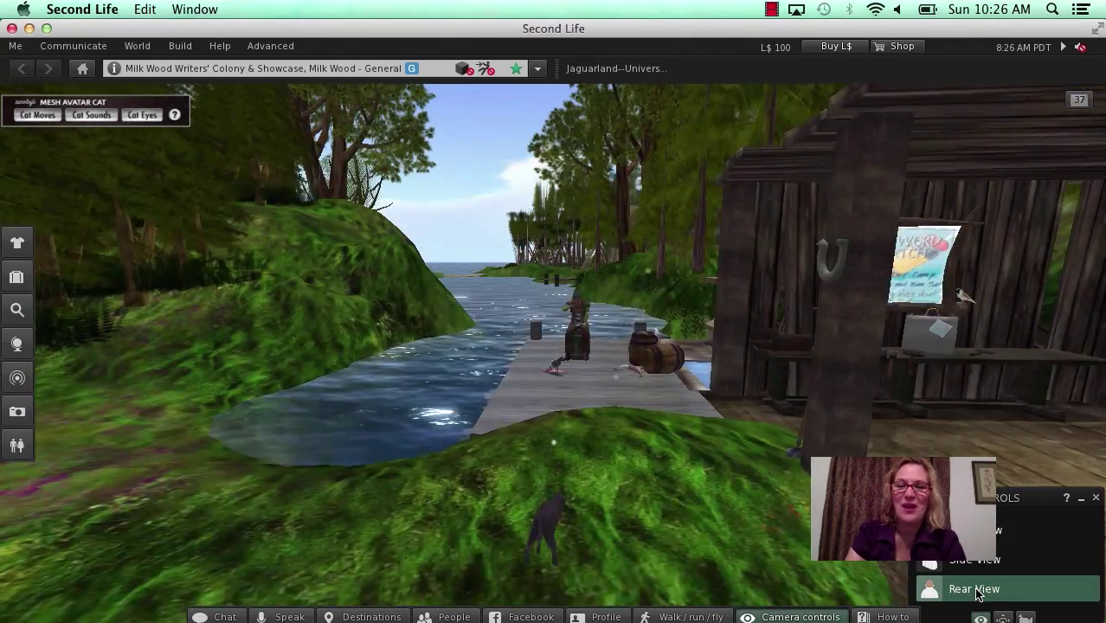
key("Up")
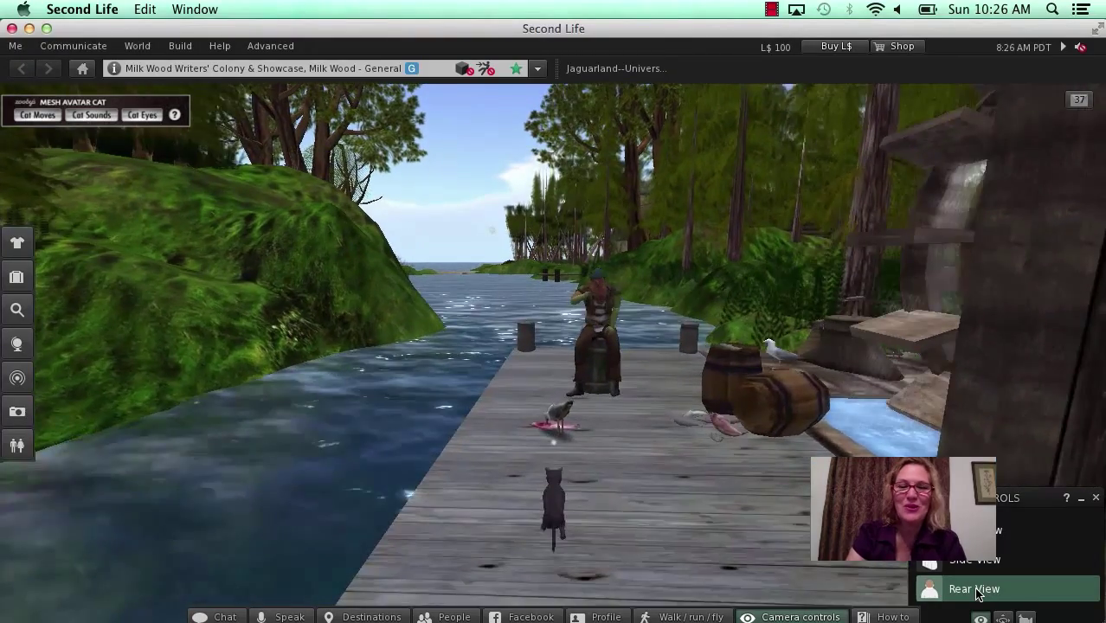
key("Down")
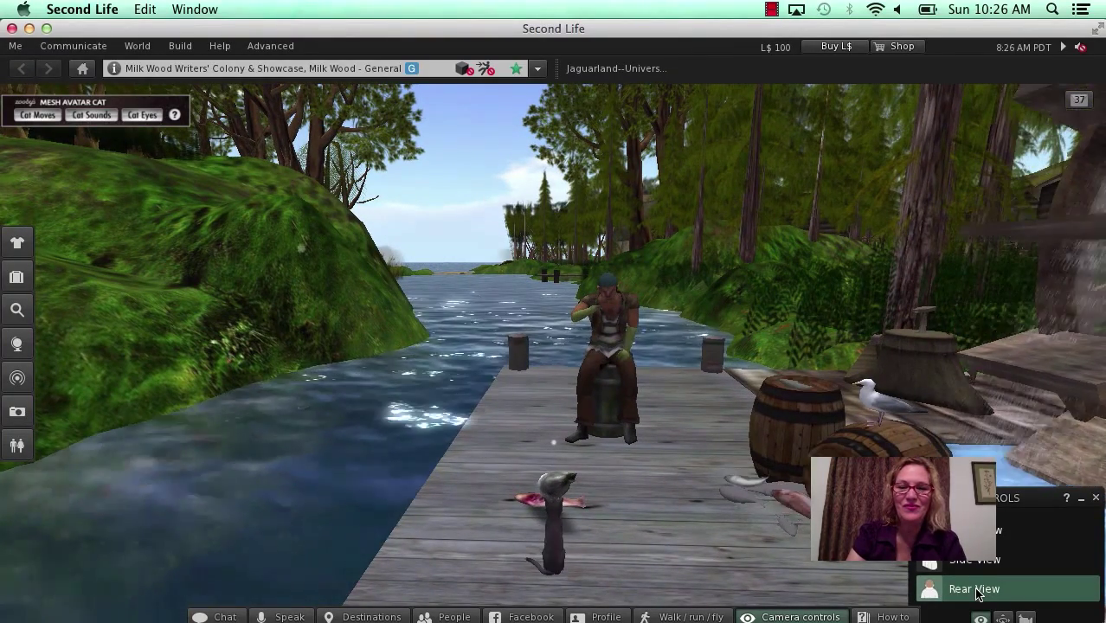
Step: Switch to Front View and have the cat Play, then Walk, from the Cat Moves HUD
left_click(978, 529)
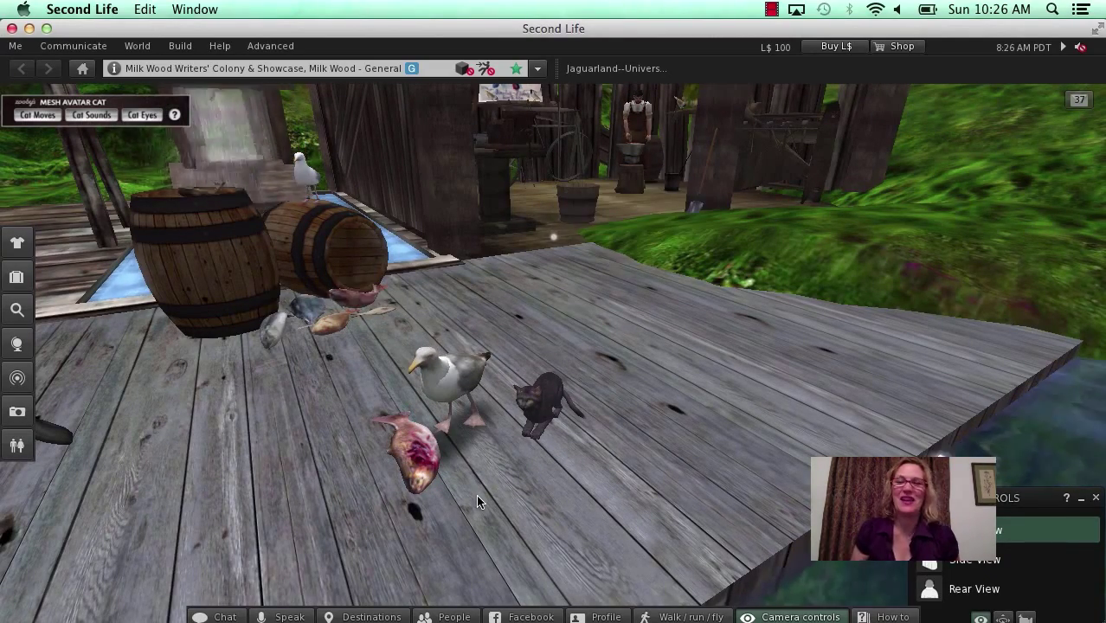
left_click(45, 121)
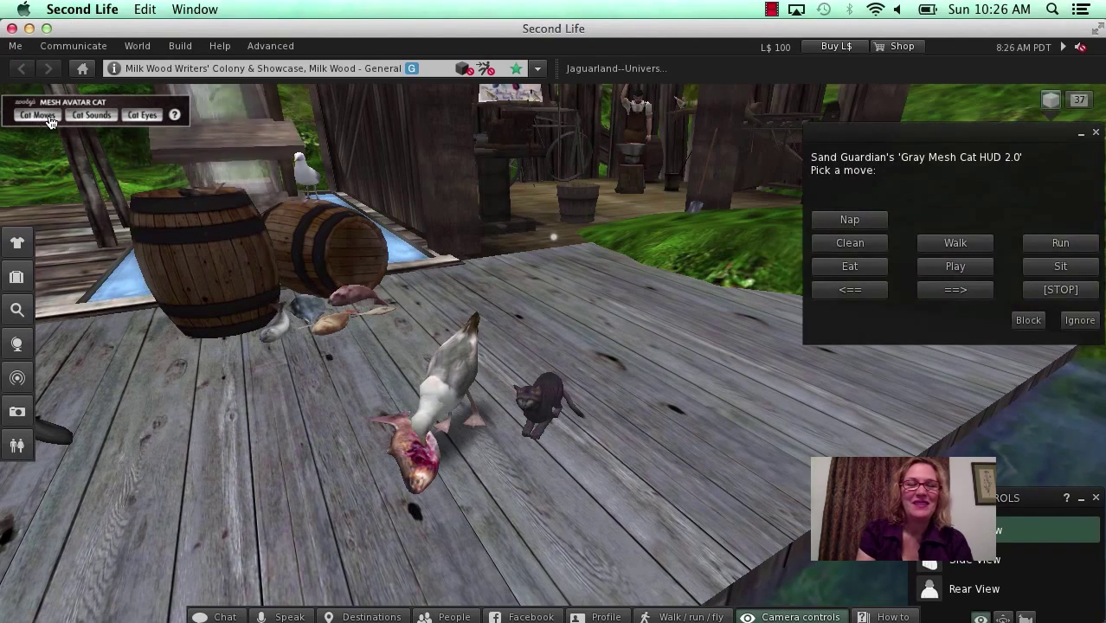
left_click(962, 270)
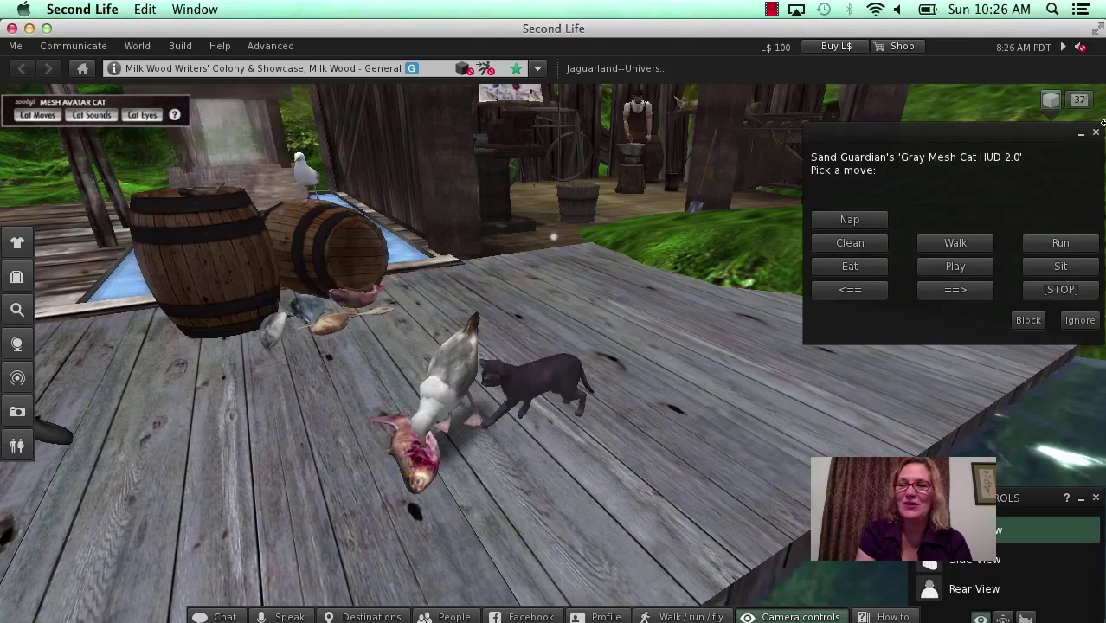
left_click(962, 272)
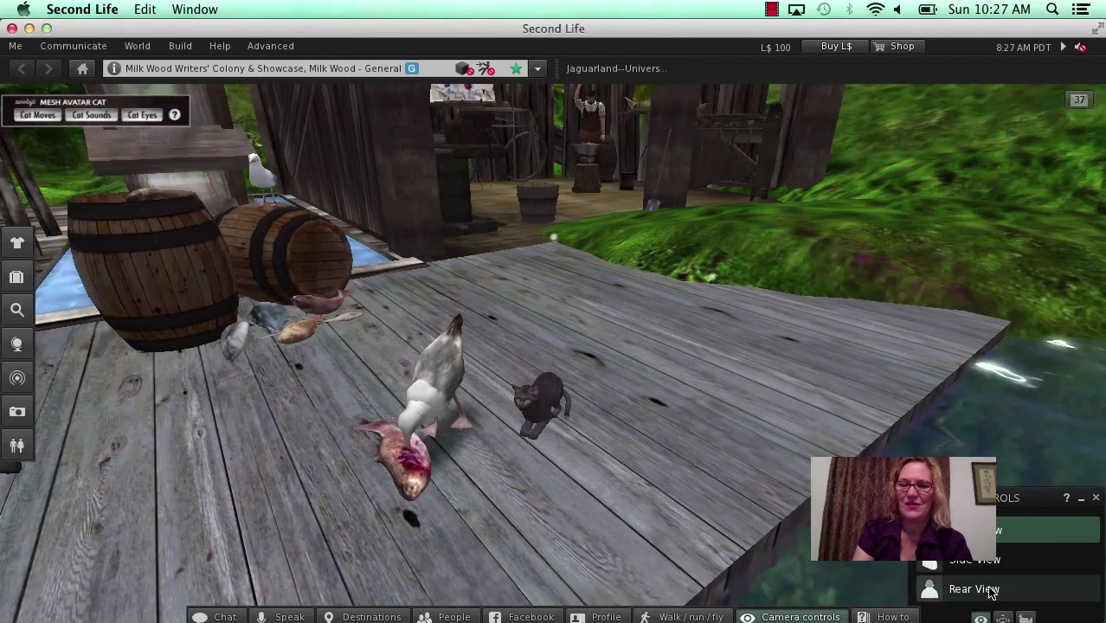
Step: Return to Rear View and walk the cat off the dock up the grassy hill
left_click(991, 592)
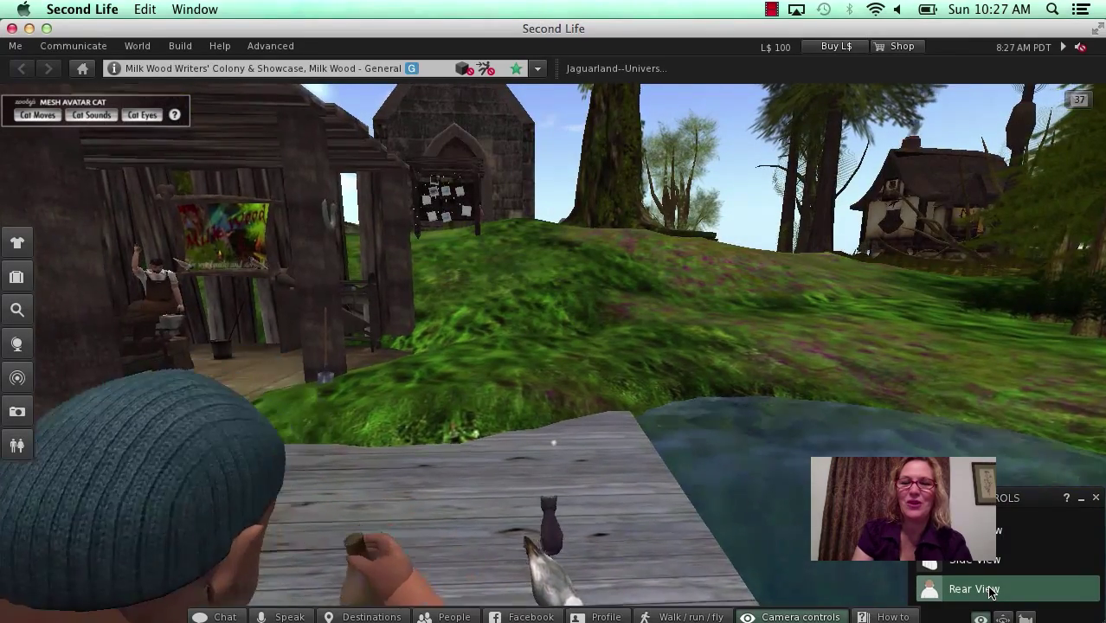
key("Up")
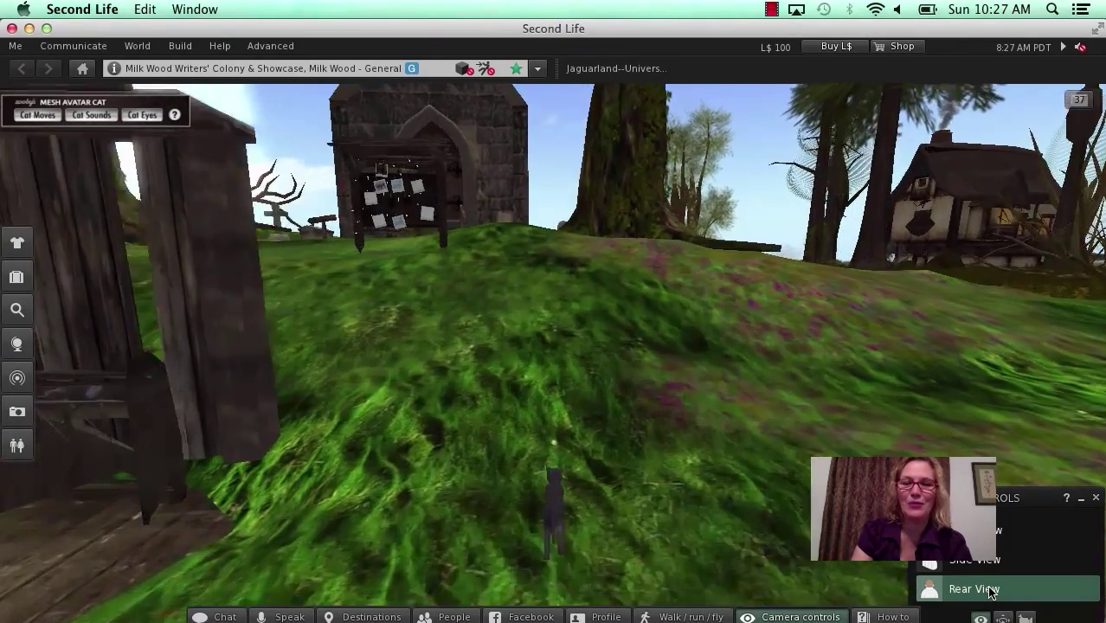
key("Up")
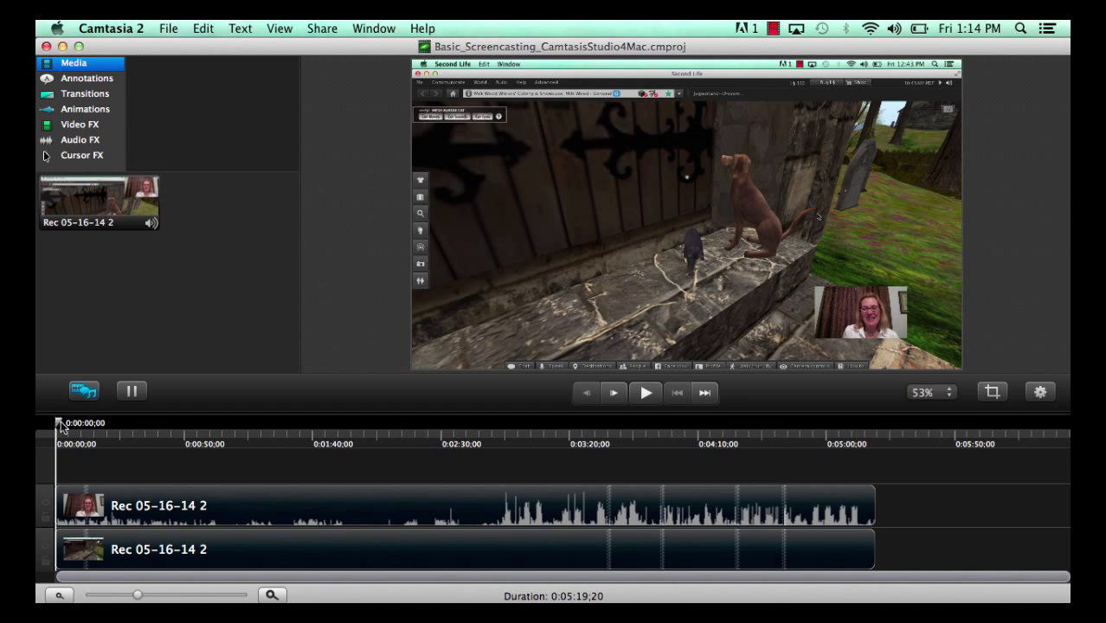
mouse_move(61, 425)
left_mouse_down()
mouse_move(153, 429)
mouse_move(57, 431)
left_mouse_up()
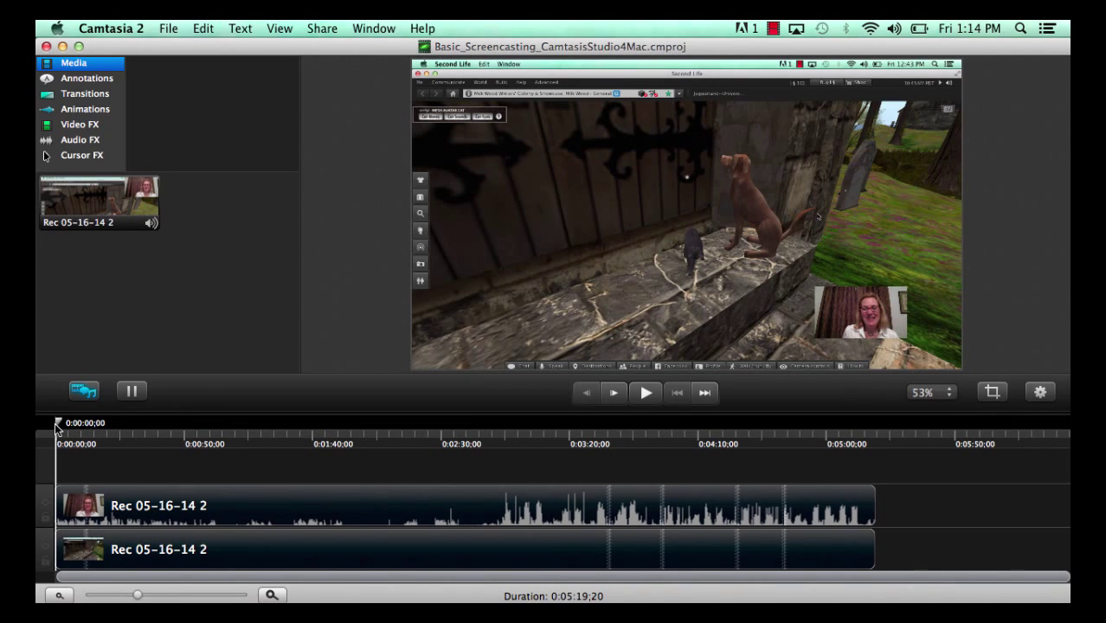
left_click(645, 393)
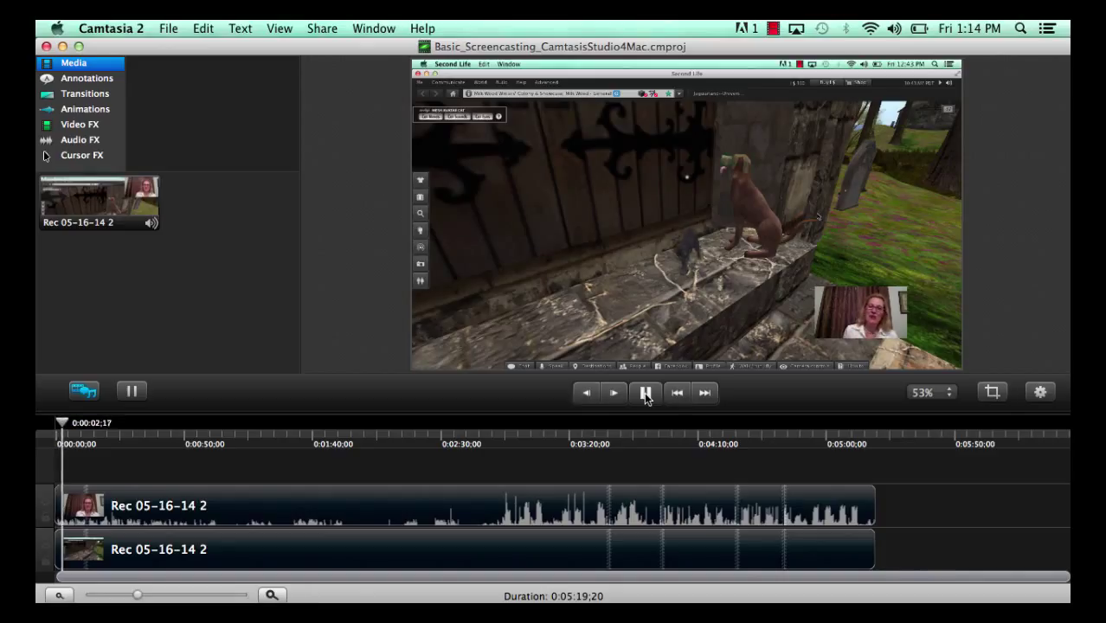
left_click(645, 393)
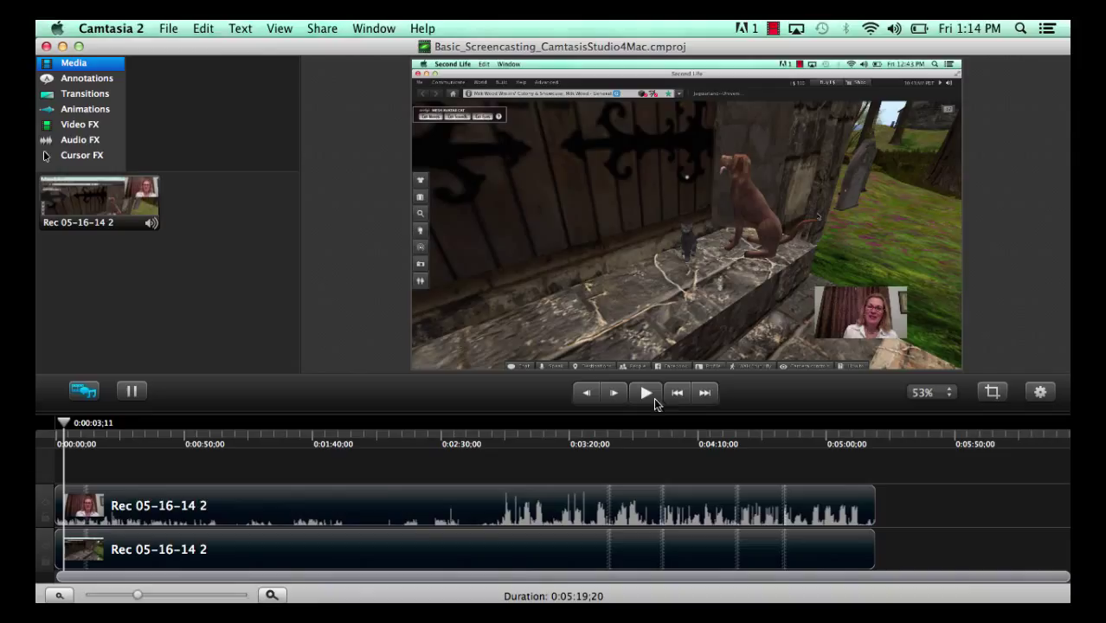
left_click(678, 394)
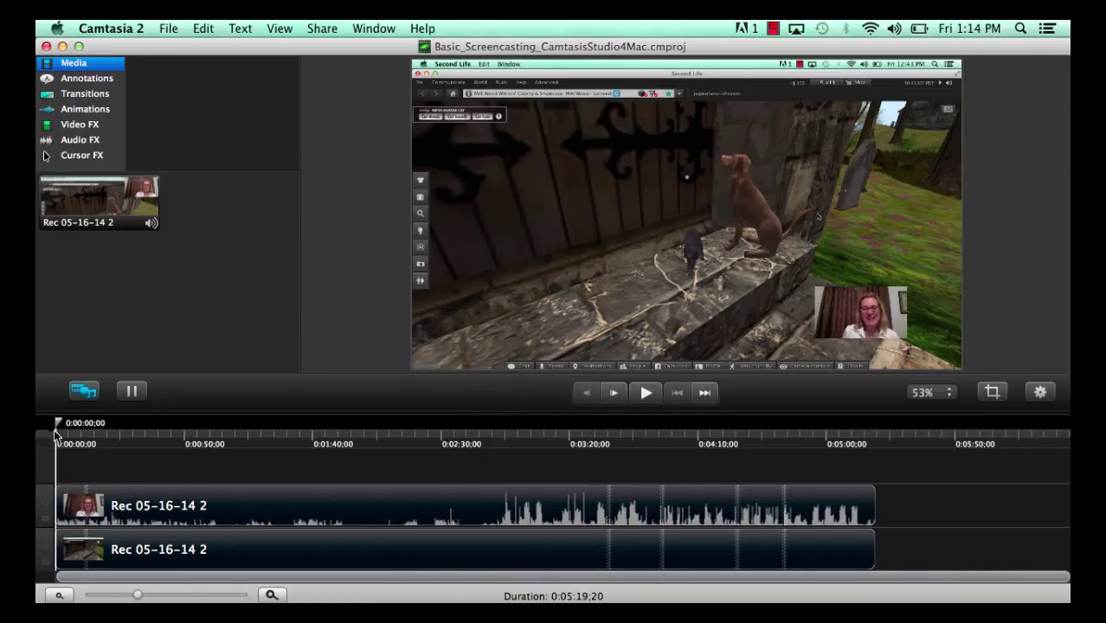
Step: Add the orange Abc callout to the video and stretch it over most of the frame
left_click(90, 78)
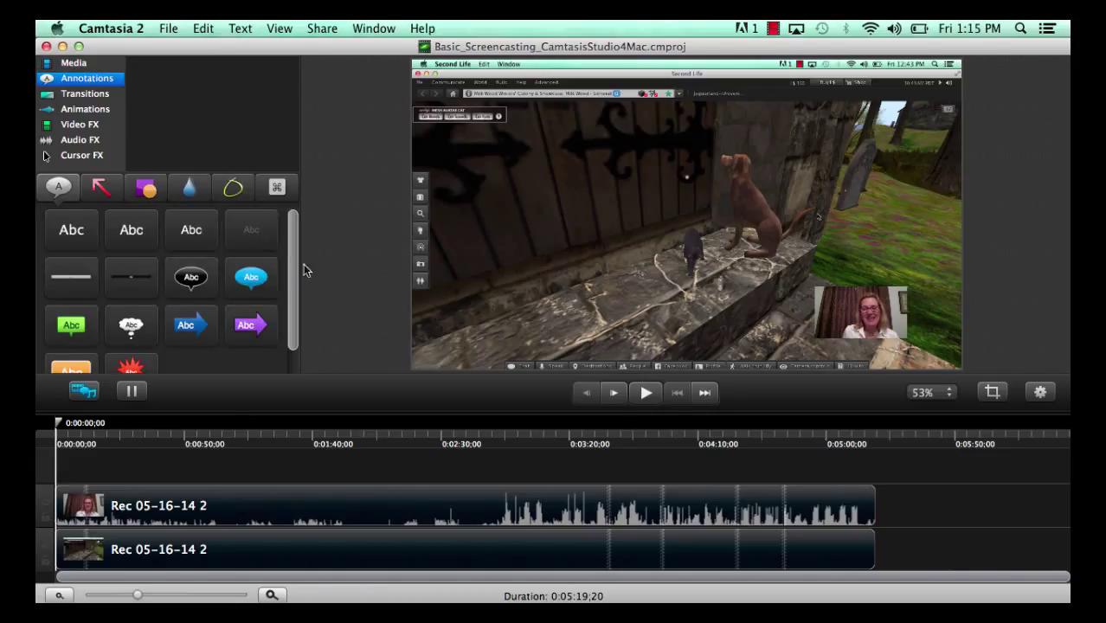
left_click_drag(294, 265, 295, 313)
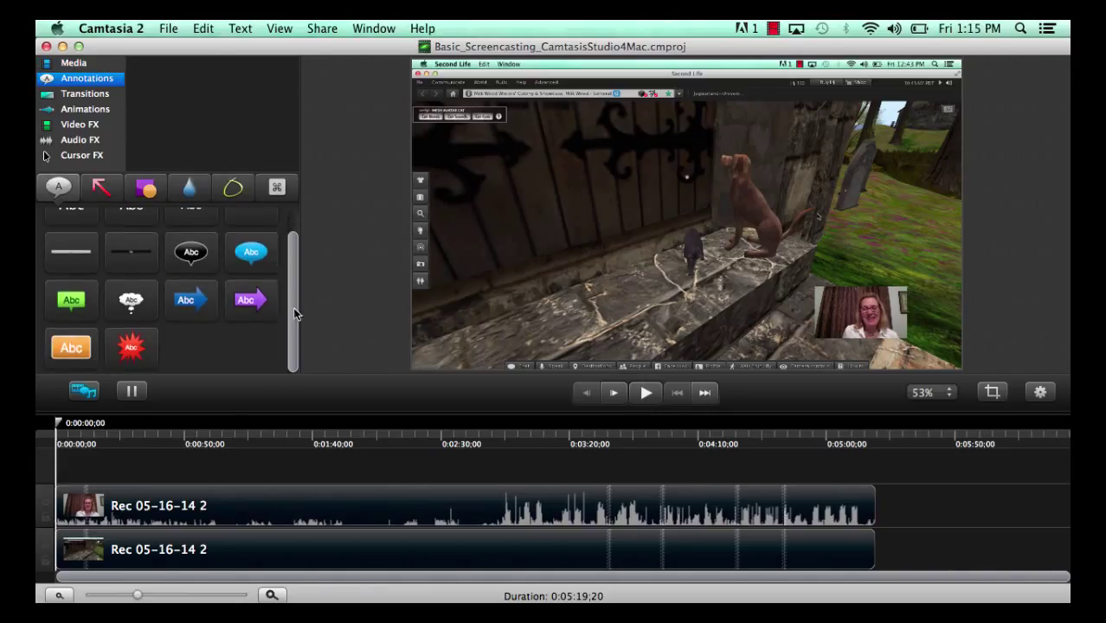
left_click(69, 350)
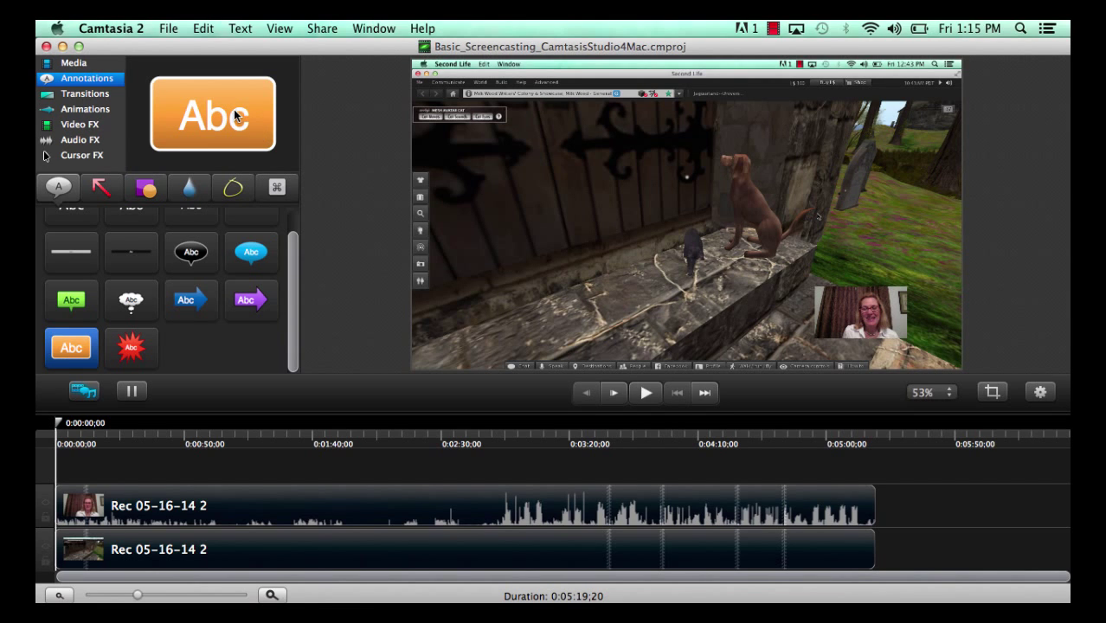
mouse_move(233, 109)
left_mouse_down()
mouse_move(524, 136)
mouse_move(641, 171)
mouse_move(699, 214)
left_mouse_up()
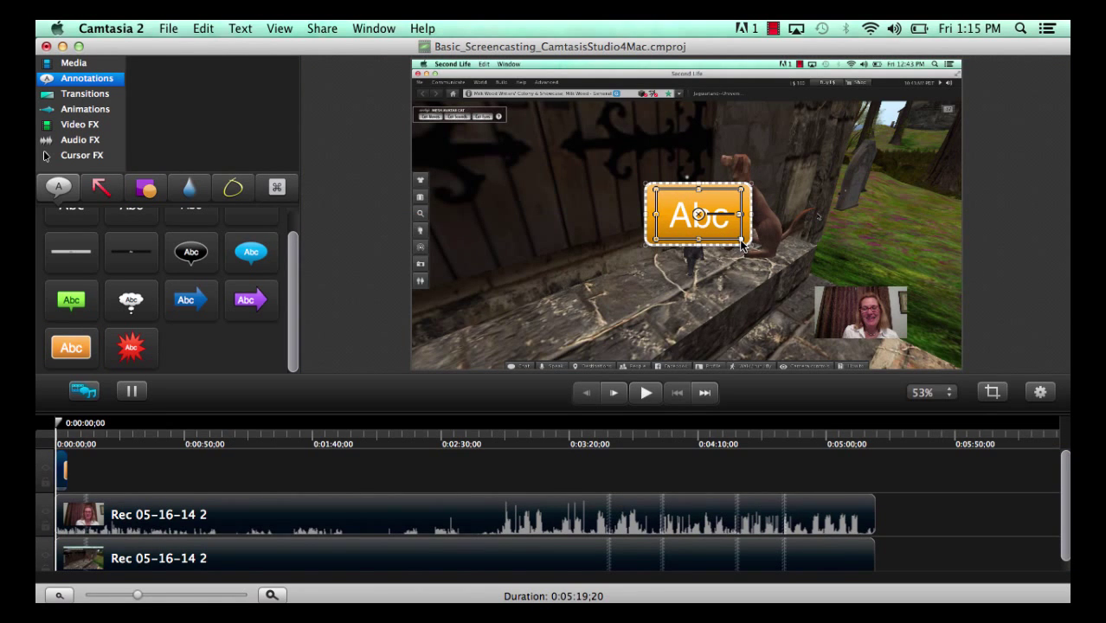
left_click_drag(740, 245, 904, 356)
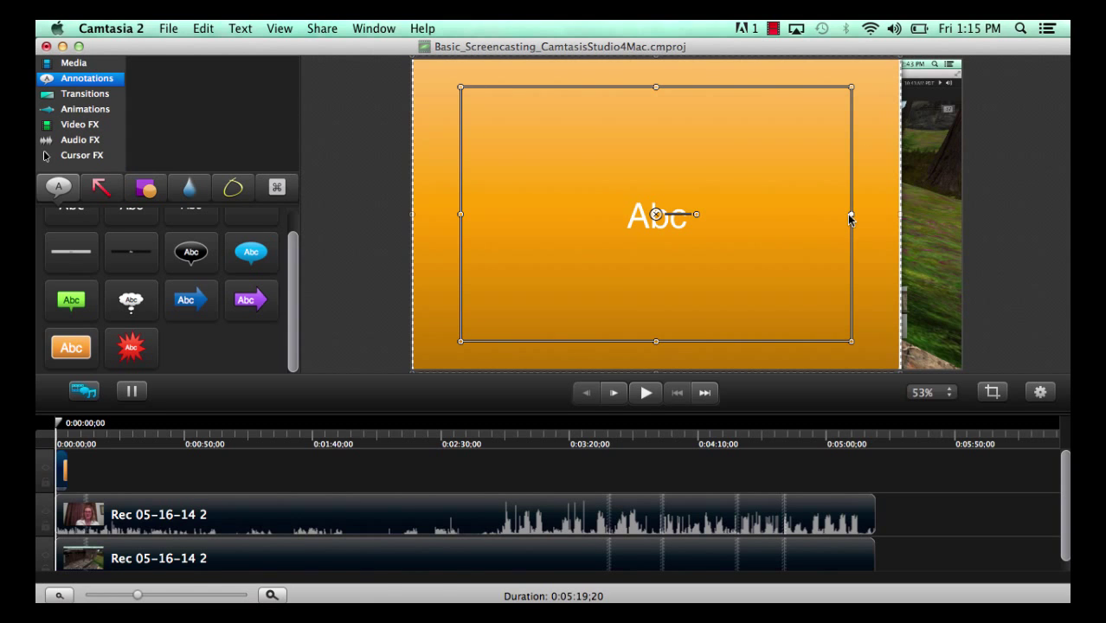
left_click_drag(849, 215, 897, 227)
Step: Replace the Abc text with 'Basic Screencasting for Machinima in Second Life' plus two blank lines
double_click(661, 227)
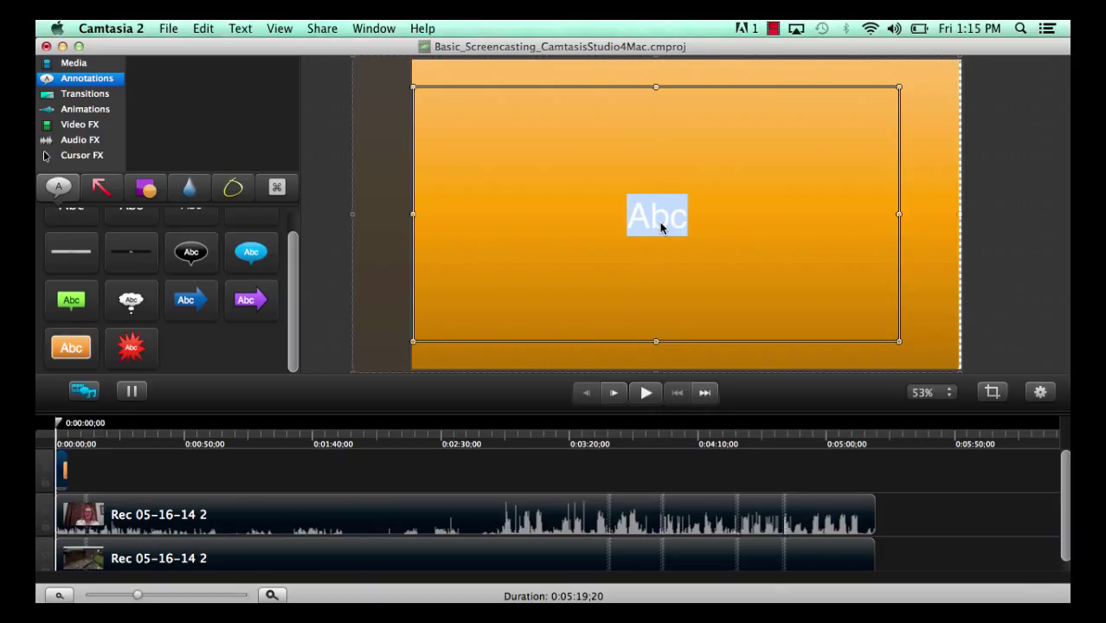
type("Bas")
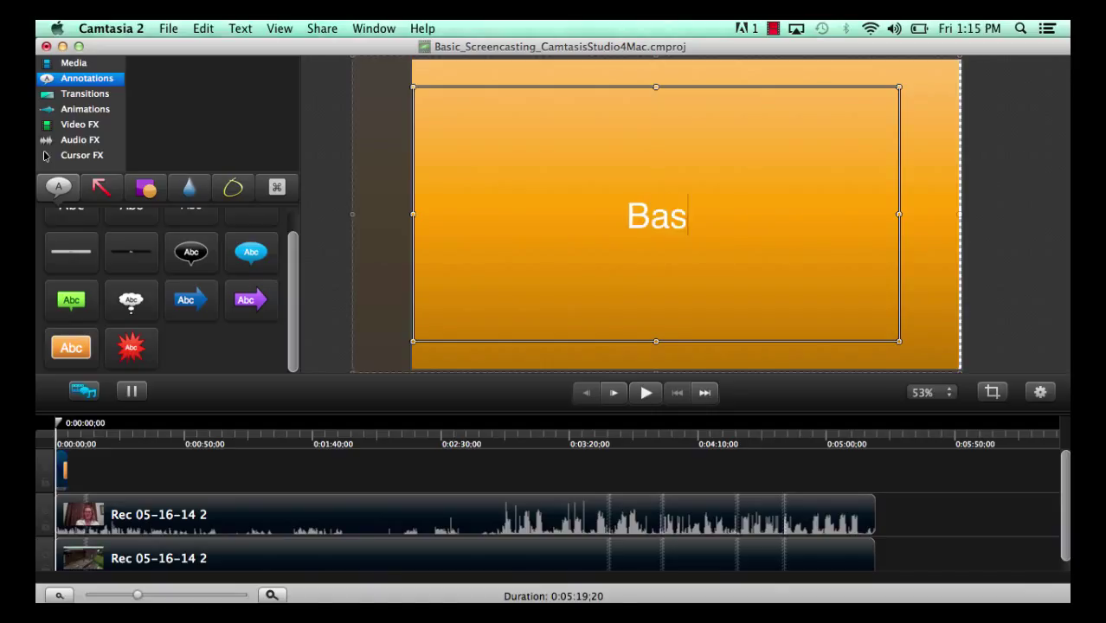
type("ic Sc")
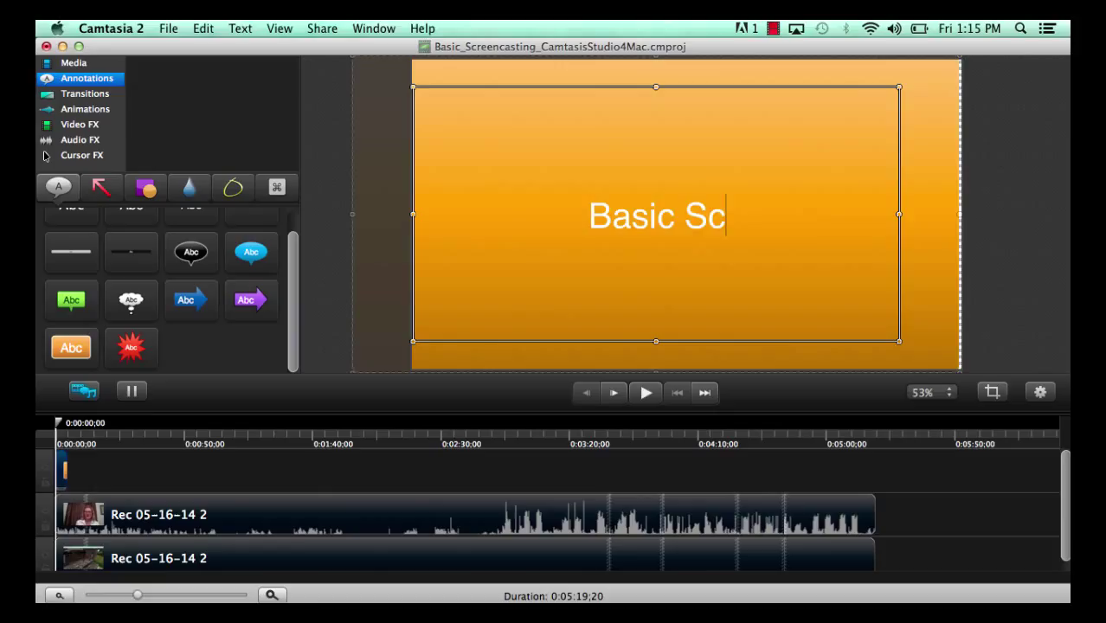
type("reencasting")
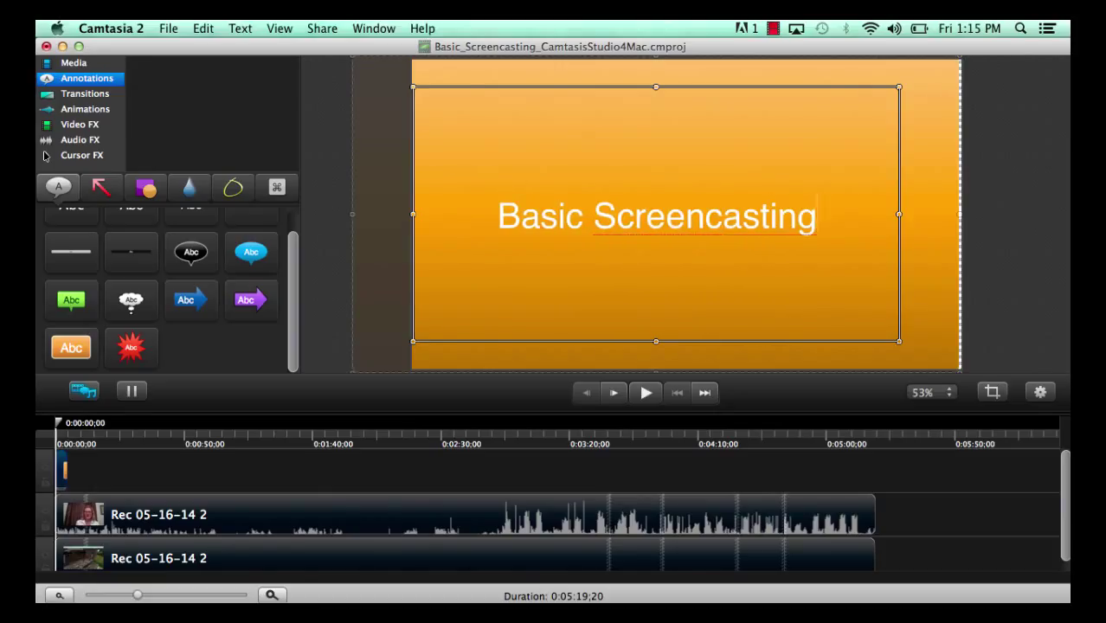
type("for Machinima in Second Life")
key("Return")
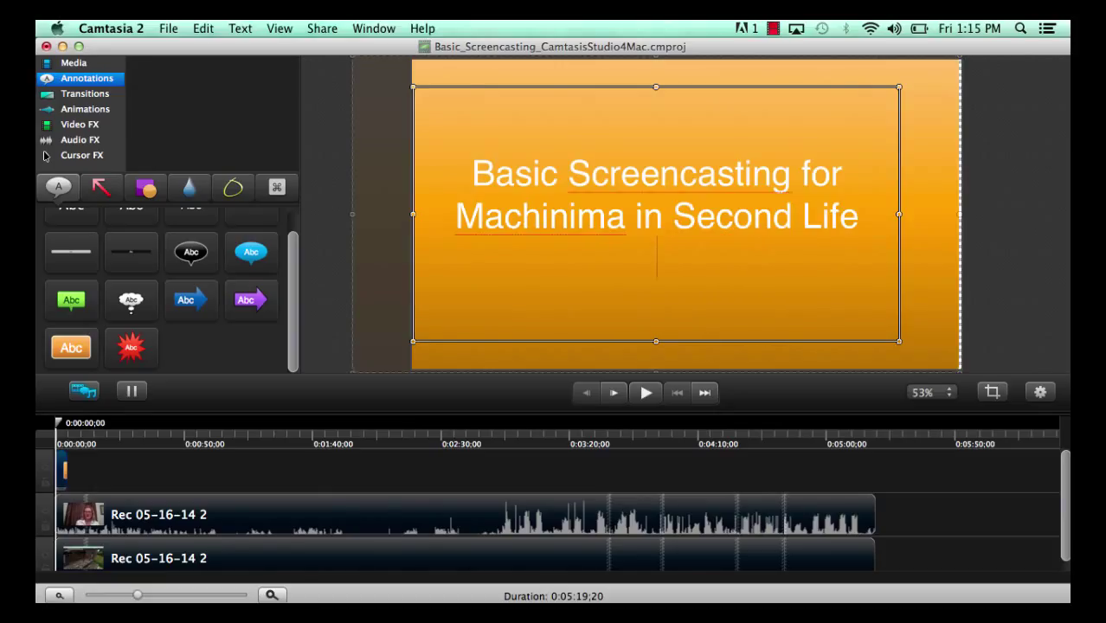
key("Return")
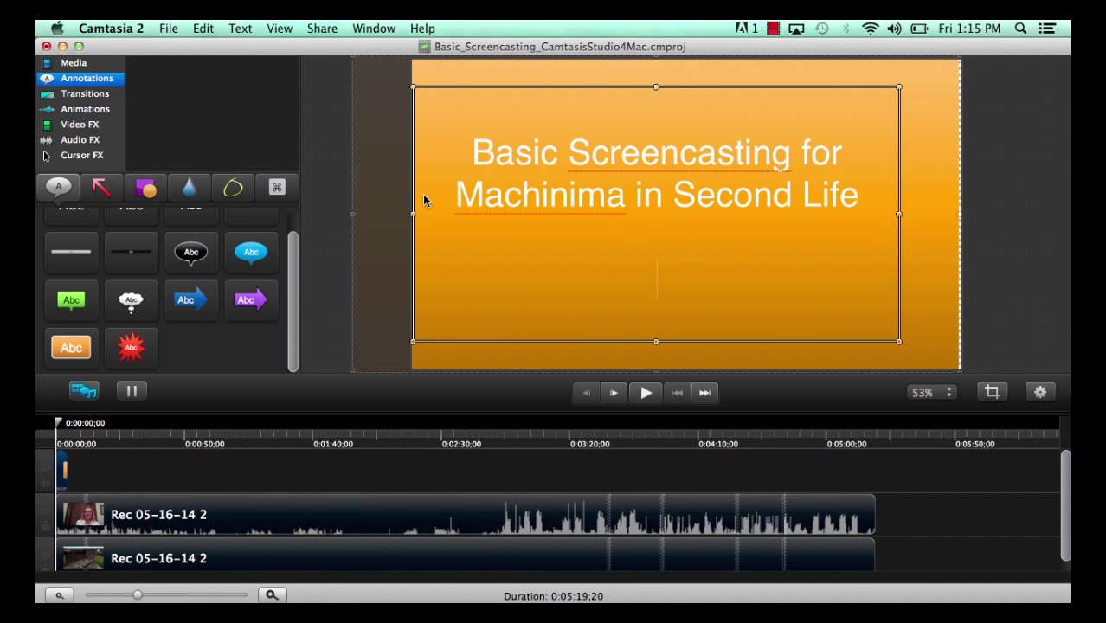
Step: Place an enlarged red starburst at the slide's lower right reading 'Camtasia Studio 8 for Mac'
left_click(130, 350)
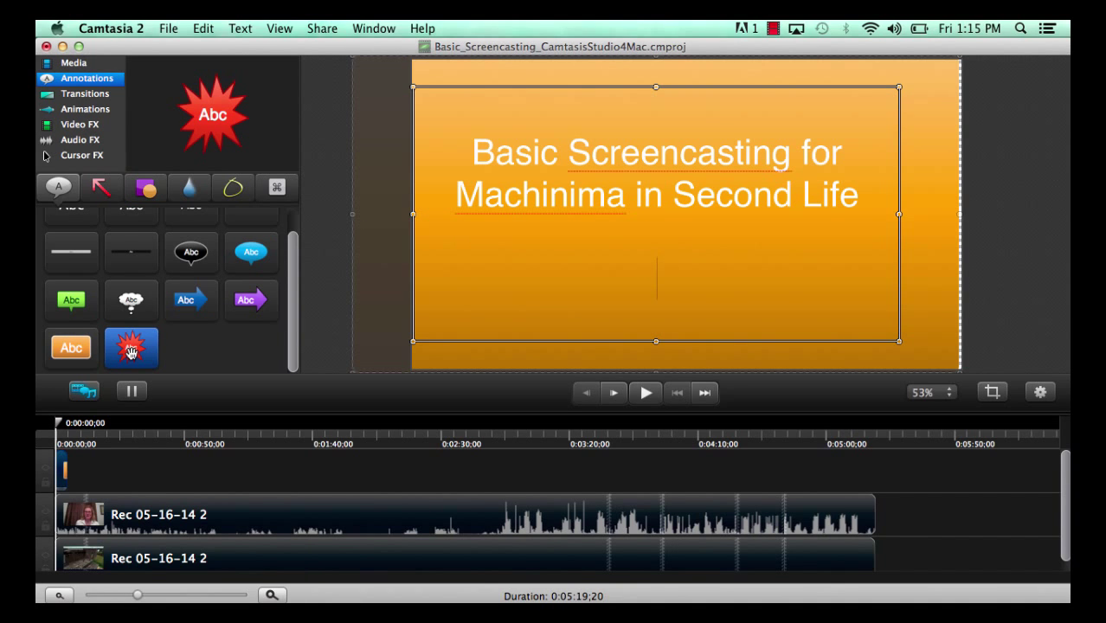
left_click_drag(203, 101, 860, 299)
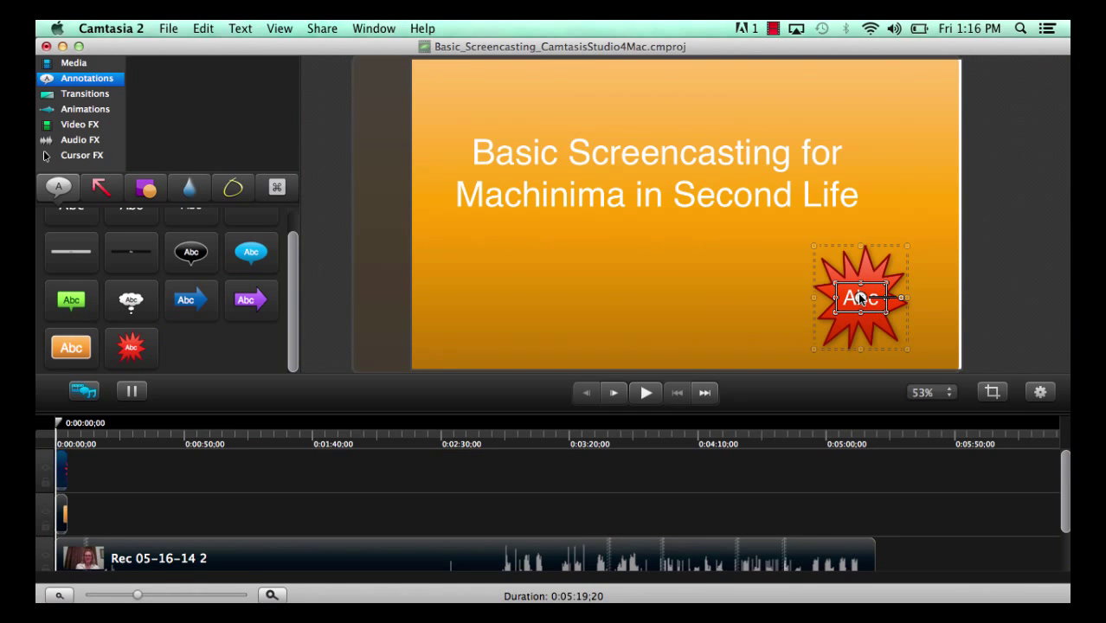
double_click(860, 298)
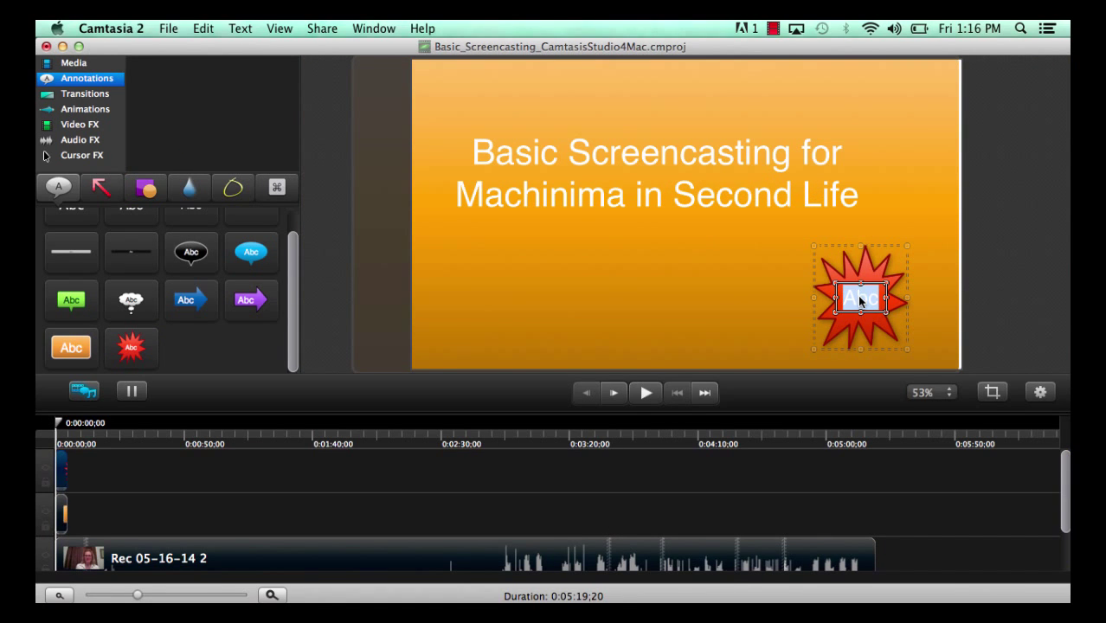
left_click_drag(811, 299, 773, 298)
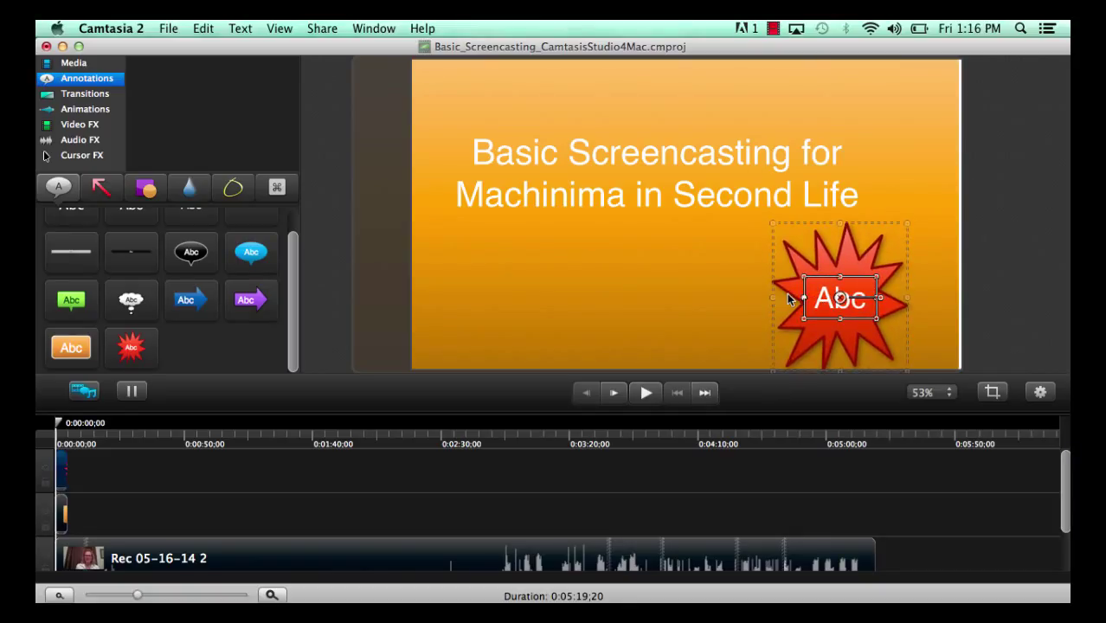
double_click(856, 304)
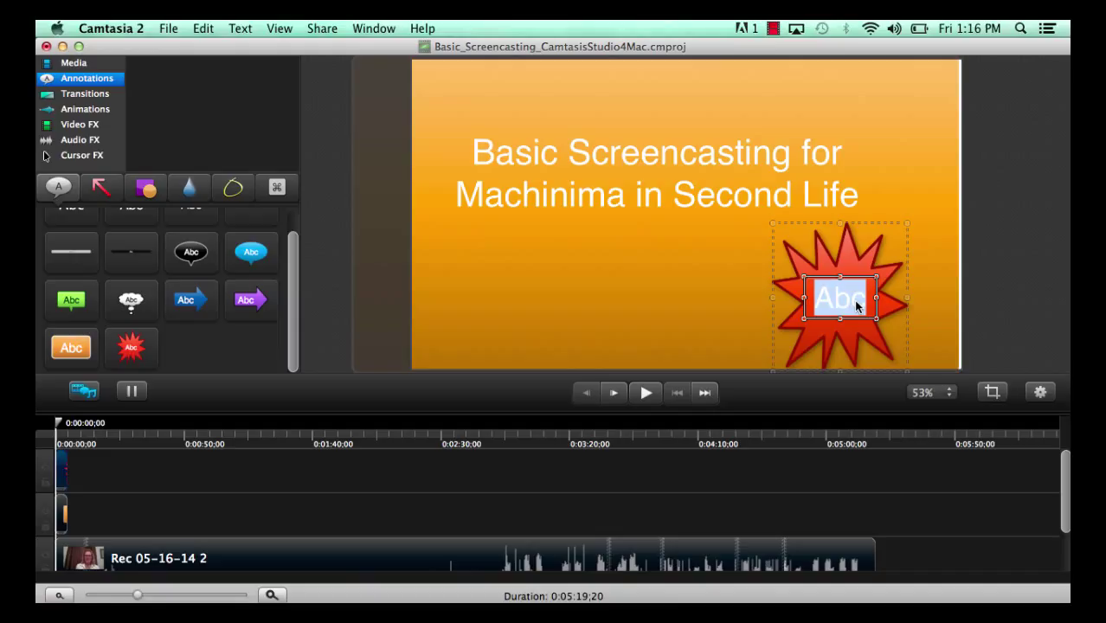
type("Cam")
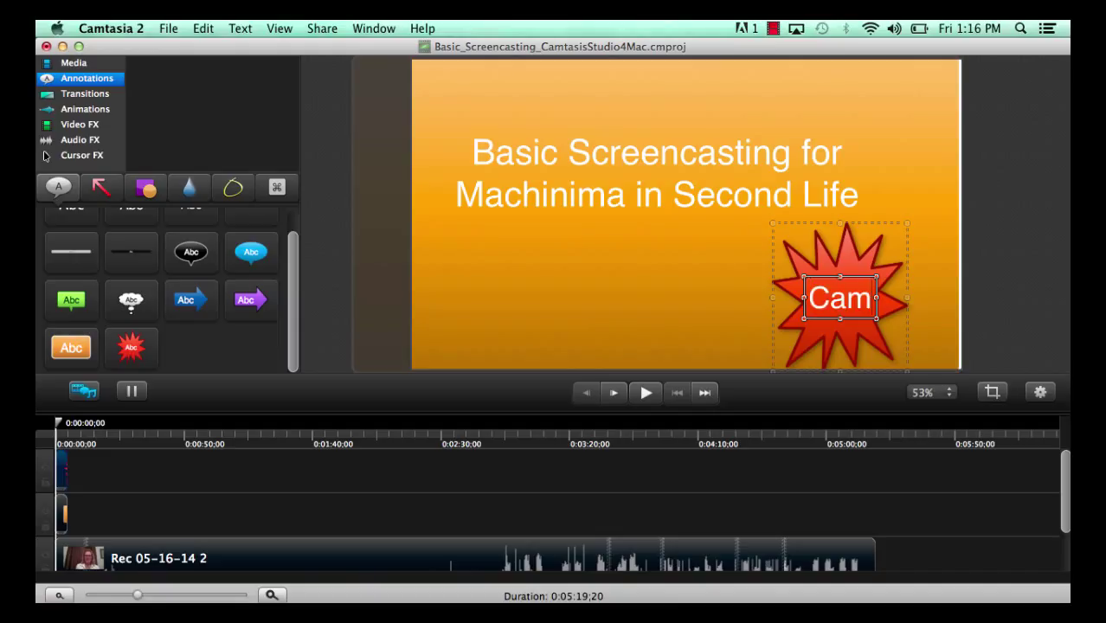
type("tasia Studio 8 for Mac")
left_click(915, 313)
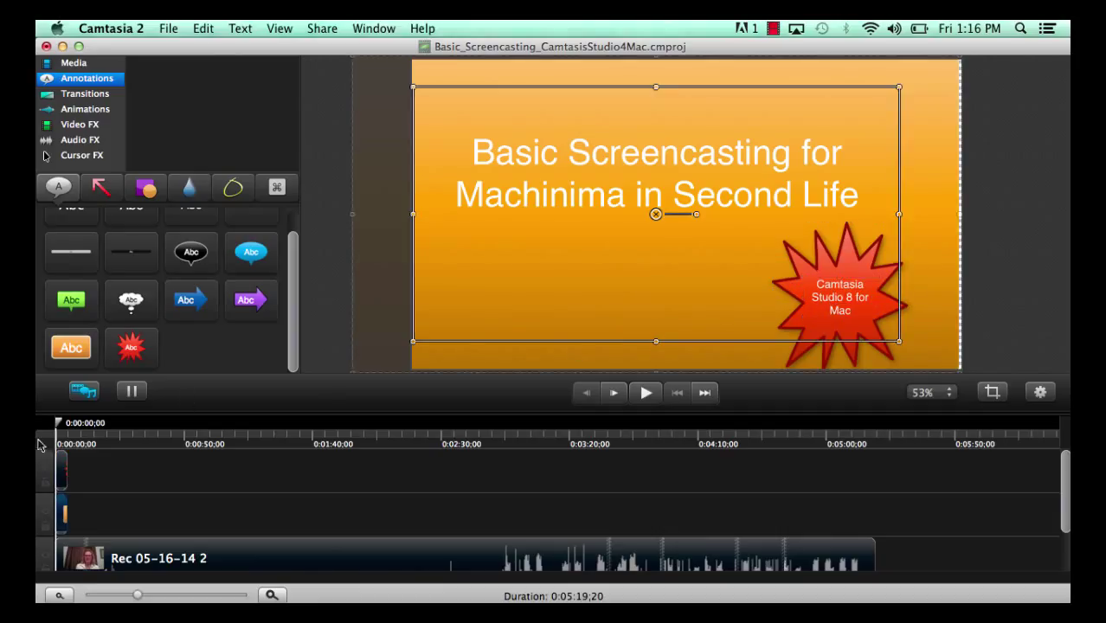
Step: Show the clip's properties and set the title text's Font Color to black
right_click(58, 495)
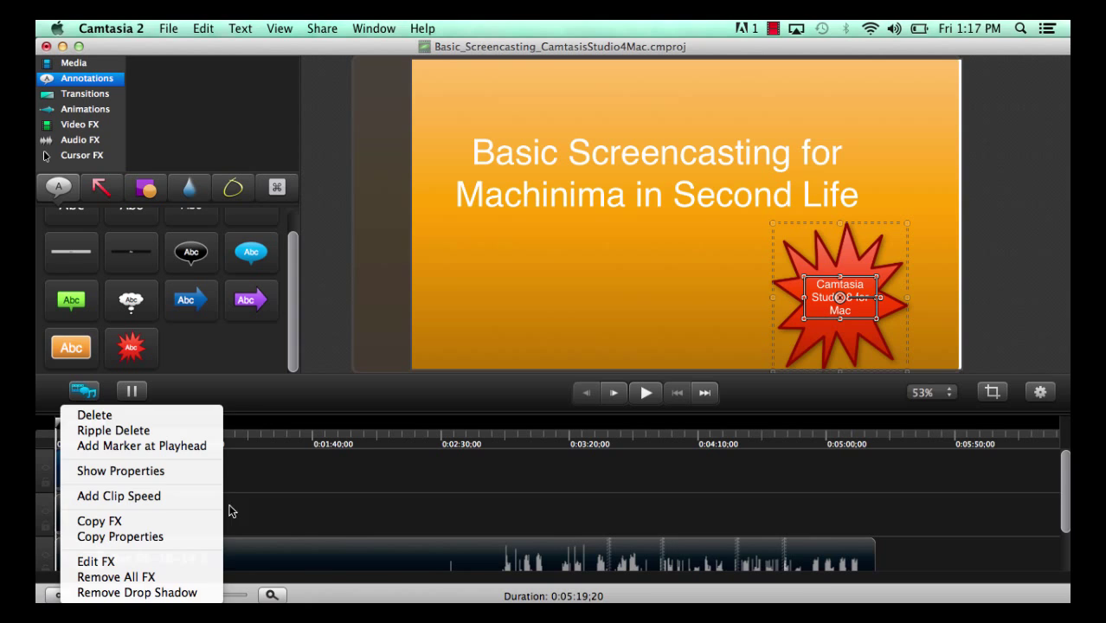
left_click(141, 474)
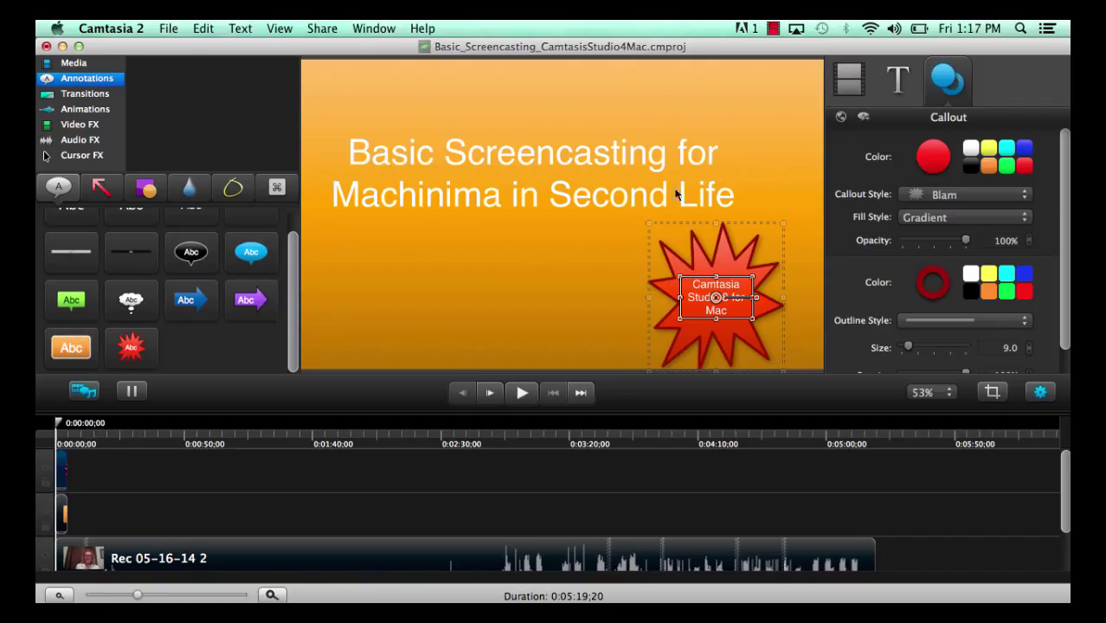
left_click(576, 263)
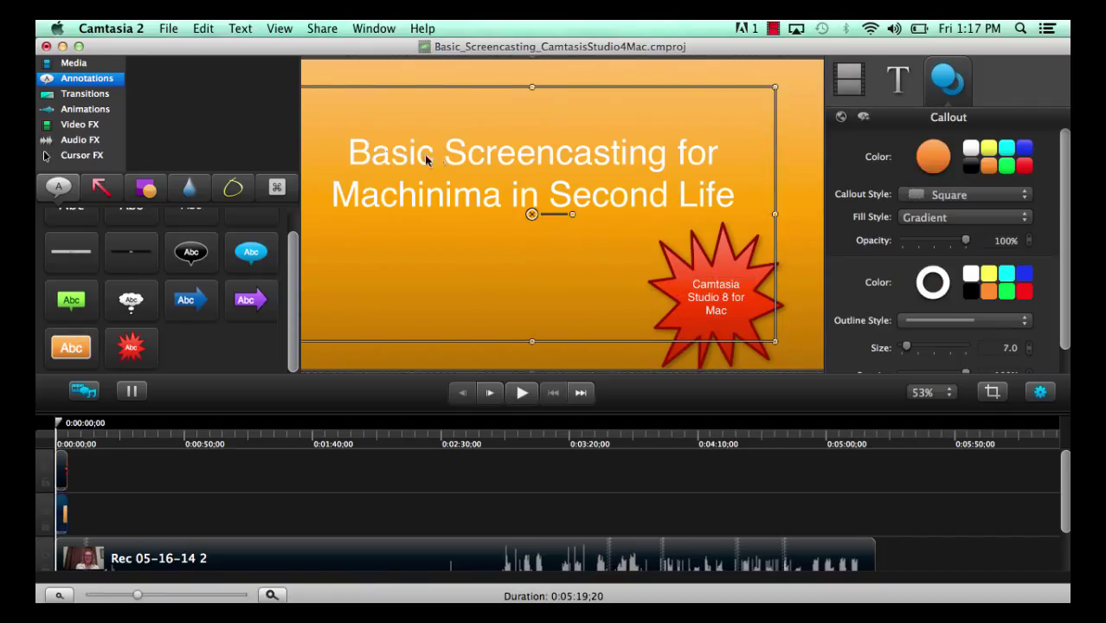
double_click(351, 153)
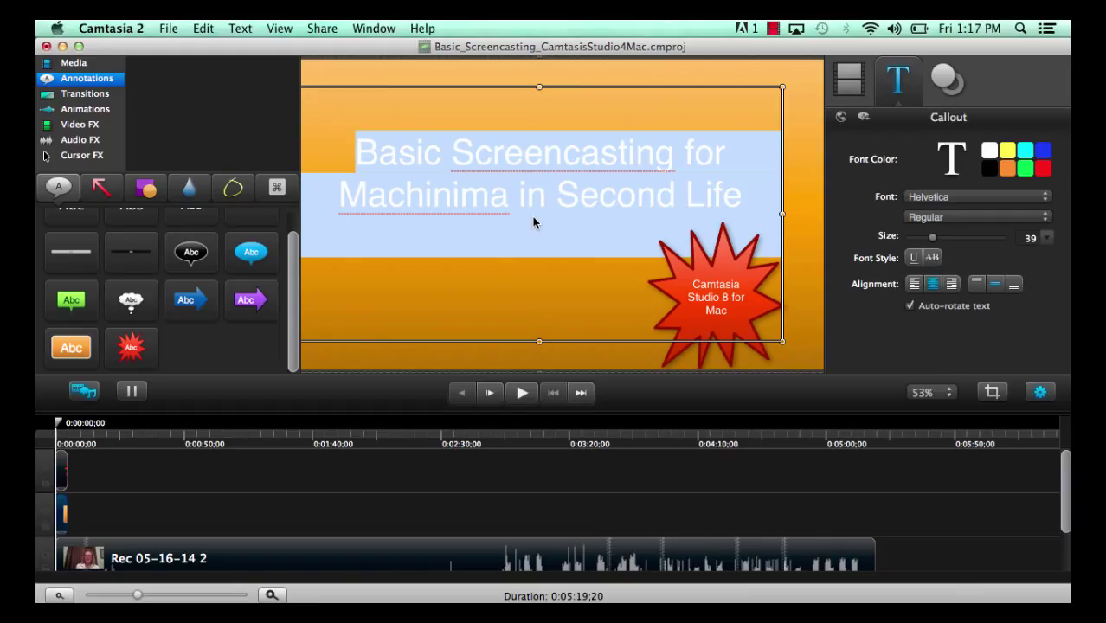
left_click(991, 170)
left_click(524, 296)
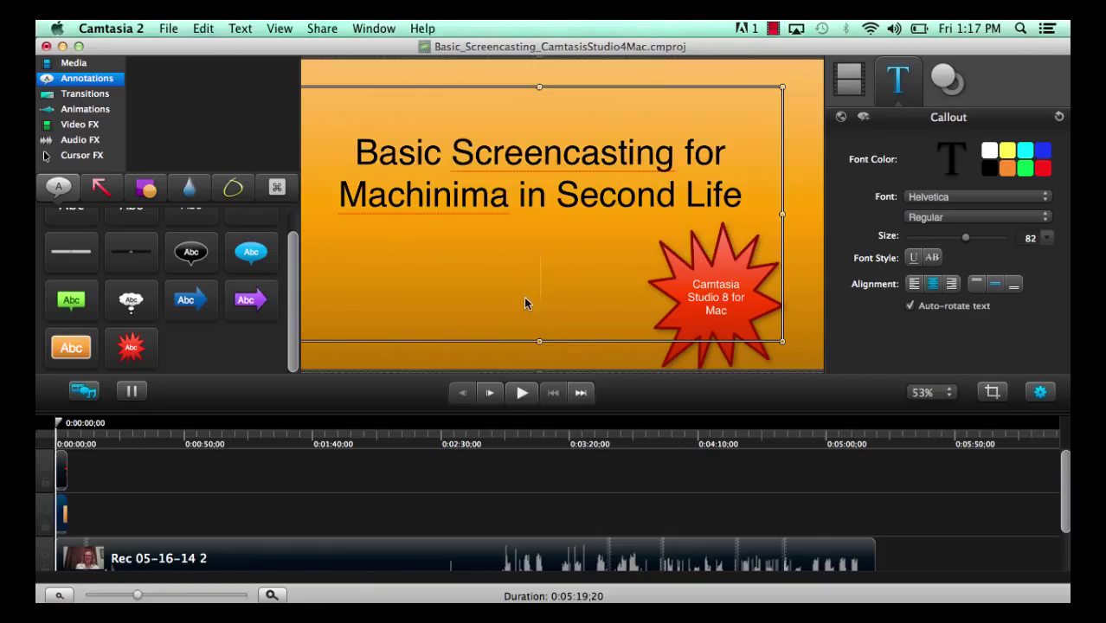
left_click(715, 290)
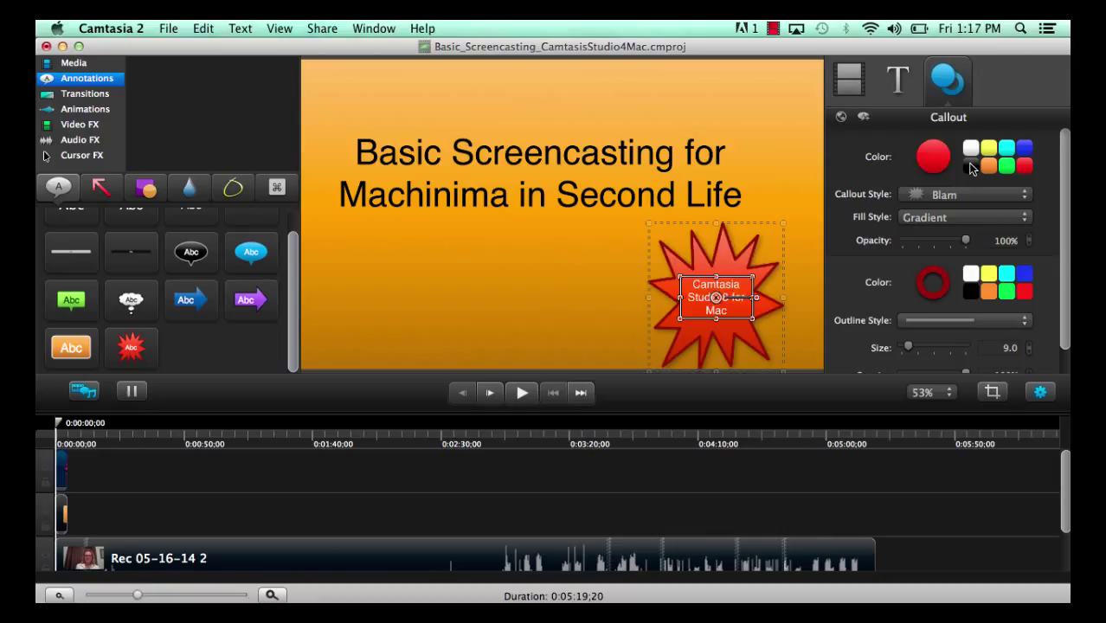
Step: Fill and enlarge the starburst in black, then align the title text left and to the top
left_click(971, 167)
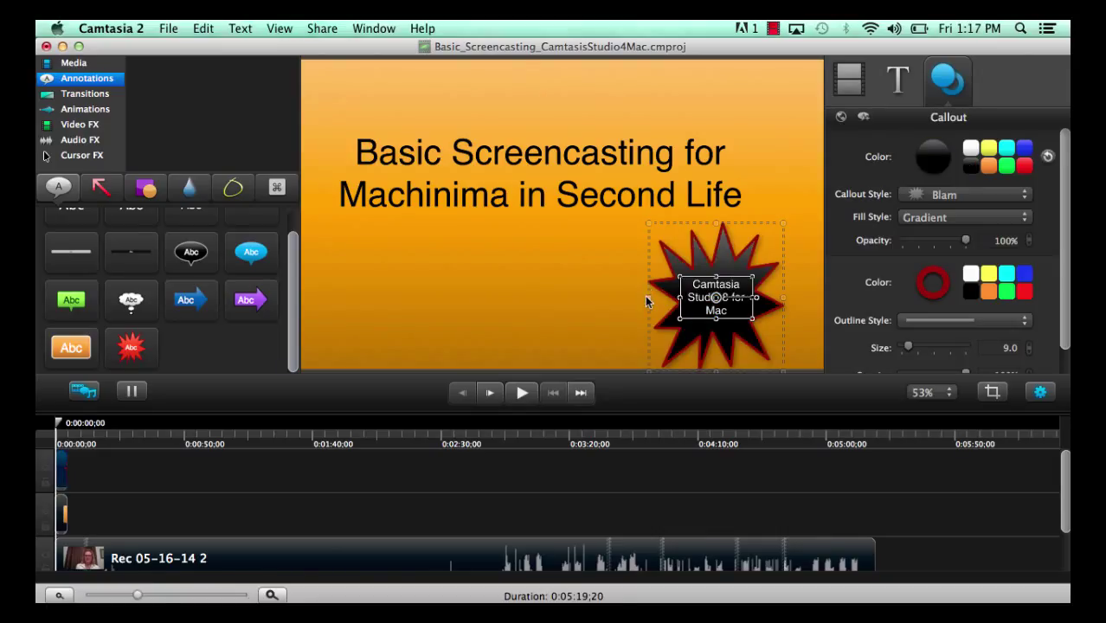
left_click_drag(646, 297, 611, 296)
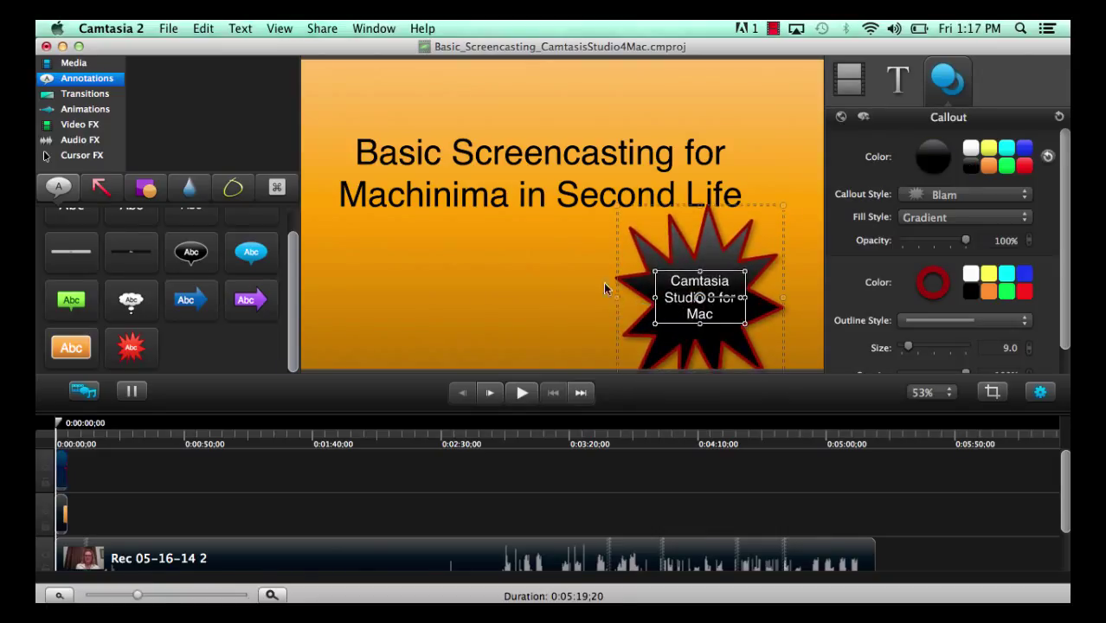
left_click(483, 201)
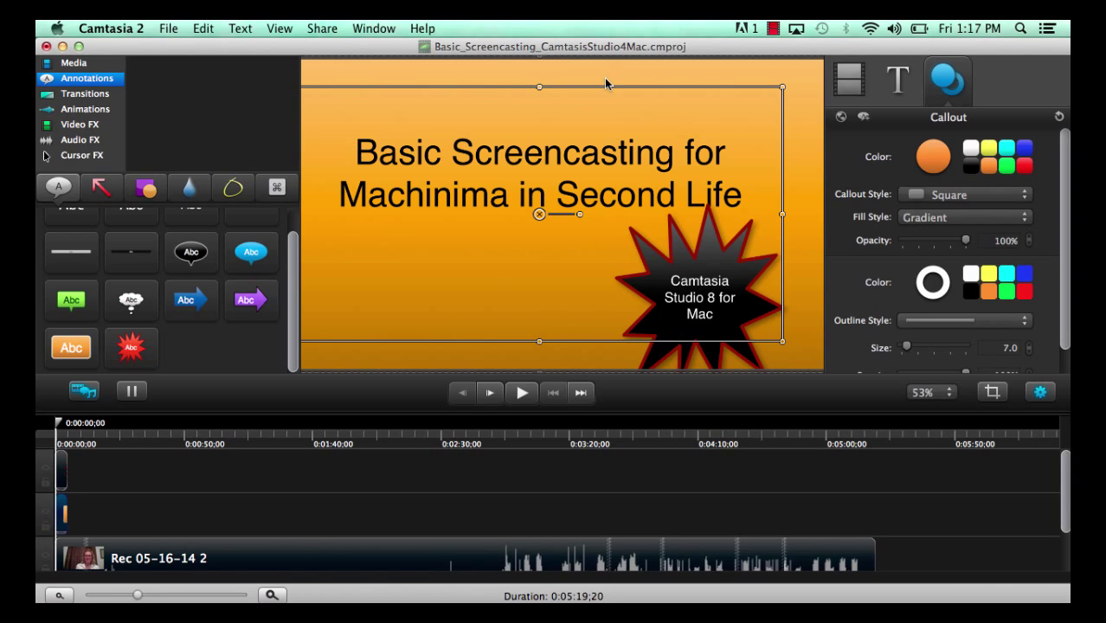
left_click_drag(538, 86, 537, 91)
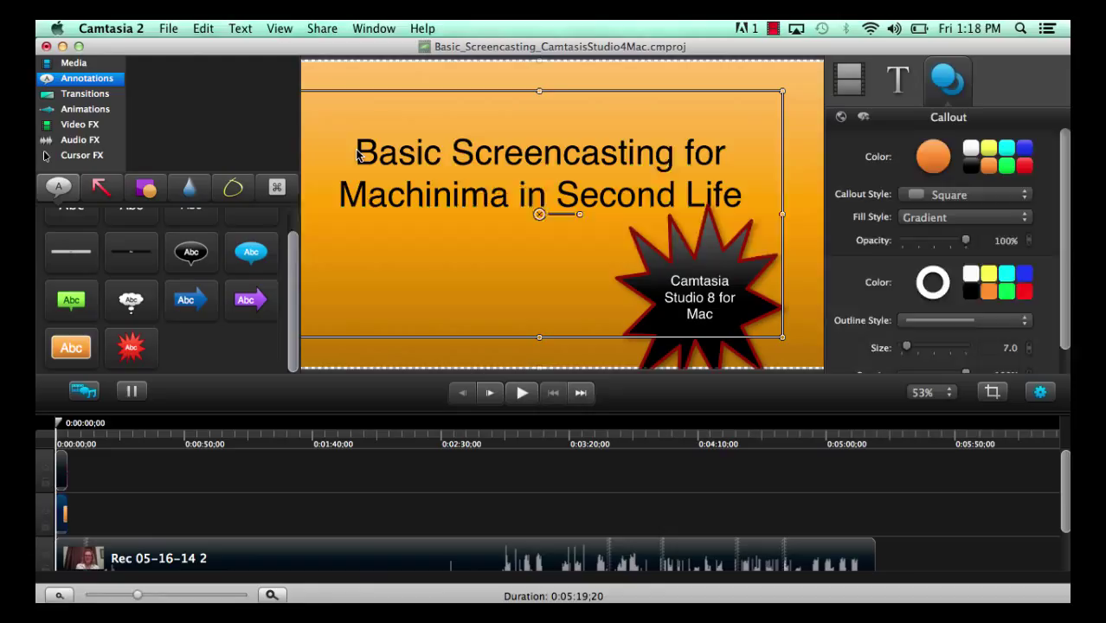
double_click(357, 154)
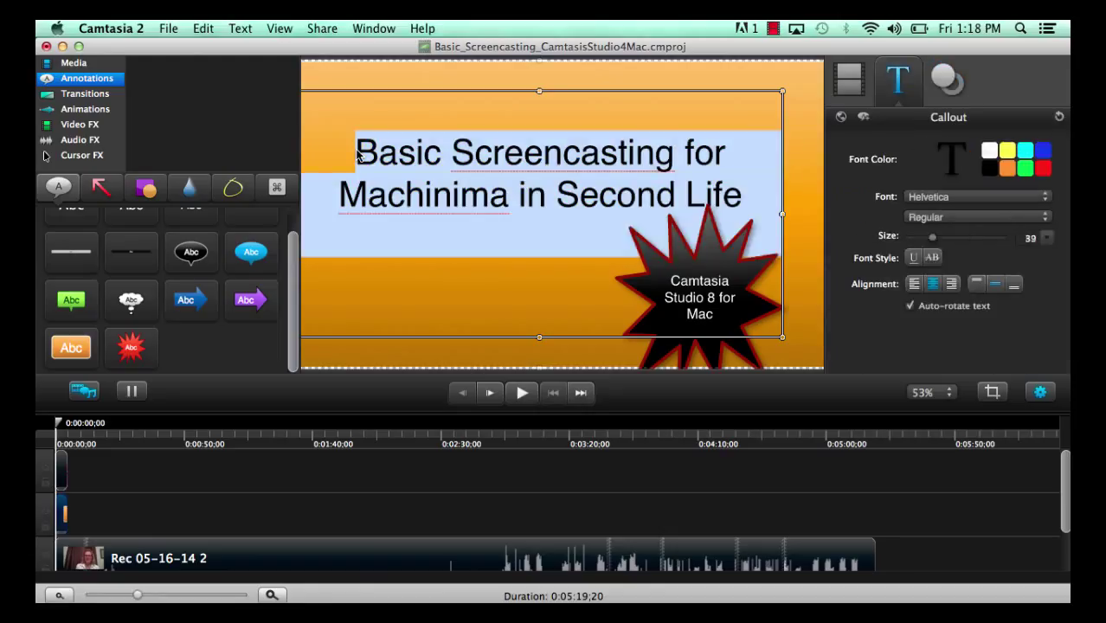
left_click(914, 286)
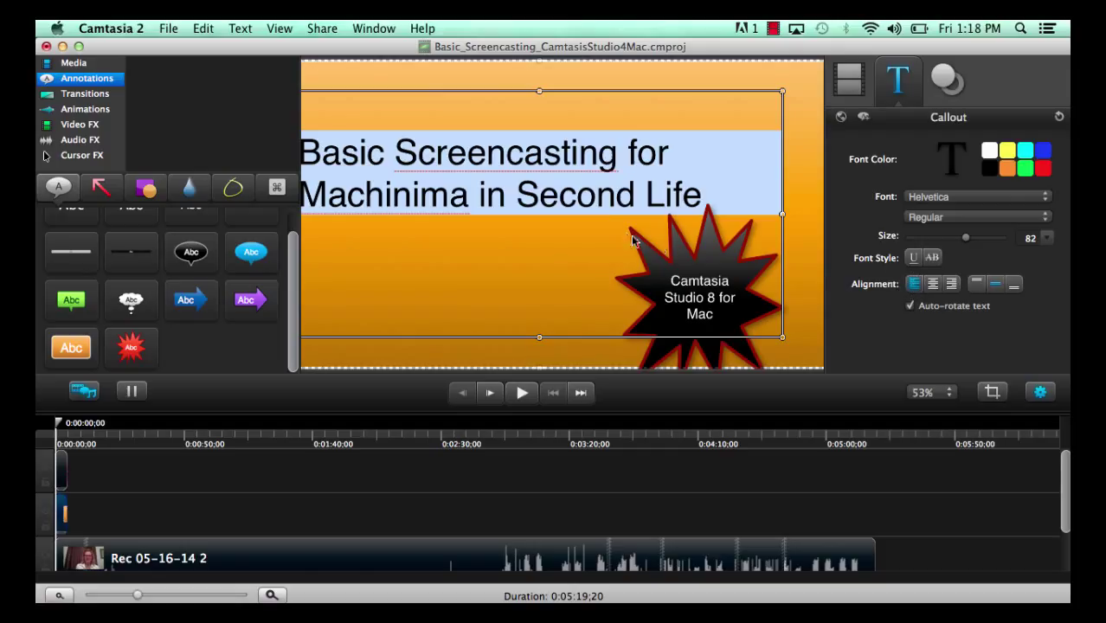
left_click(978, 285)
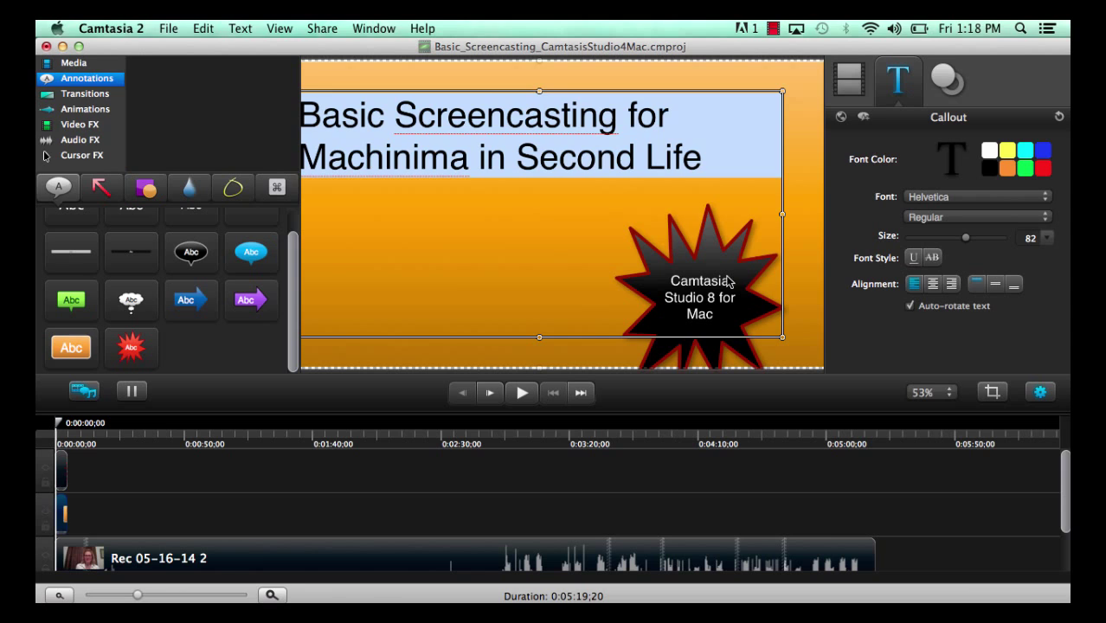
left_click(535, 288)
Step: Move the starburst further right and make its 'Camtasia Studio 8 for Mac' text bold
left_click(704, 306)
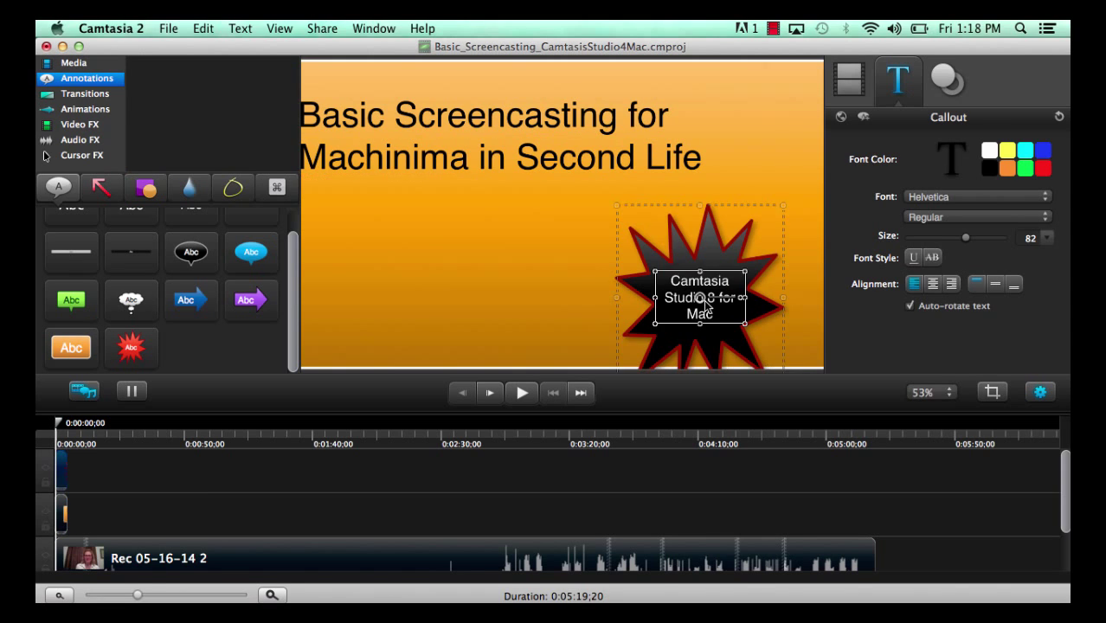
left_click_drag(702, 291, 740, 296)
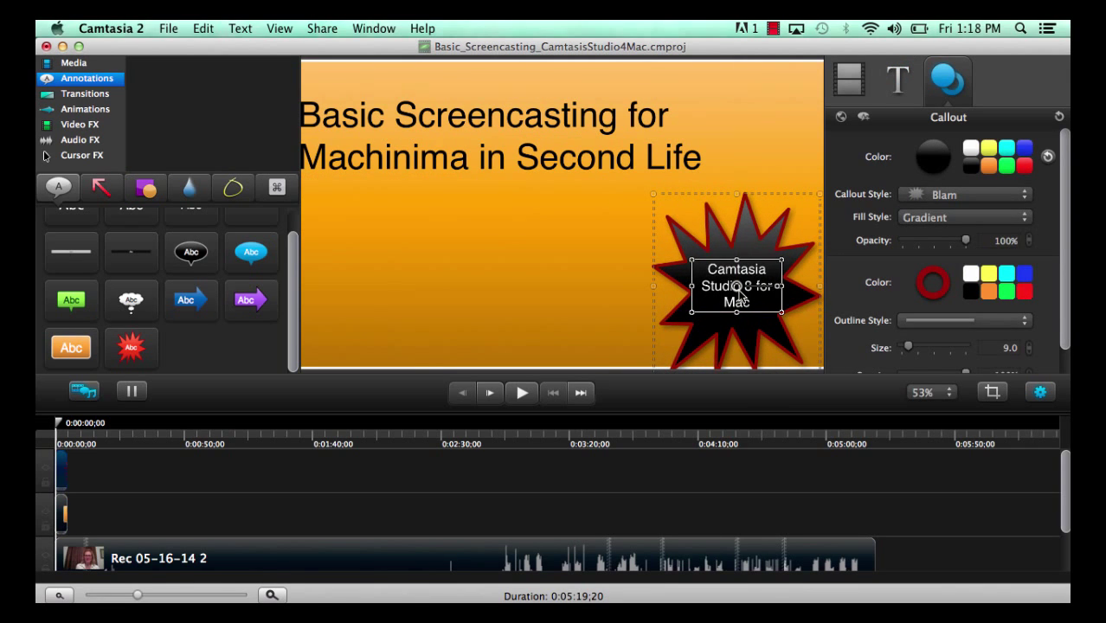
double_click(753, 309)
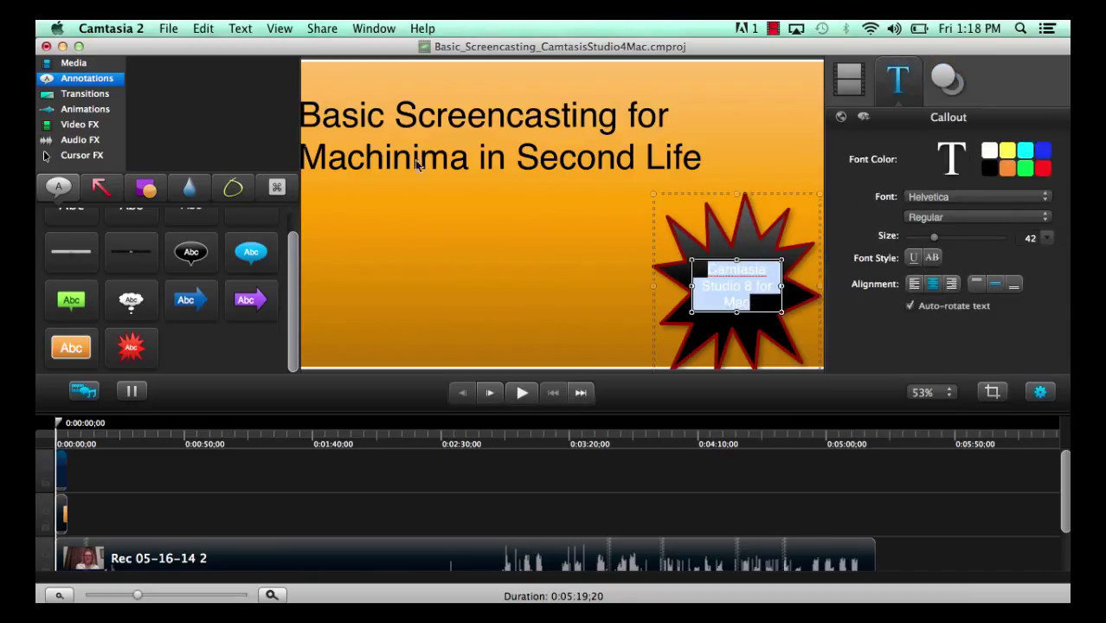
left_click(241, 28)
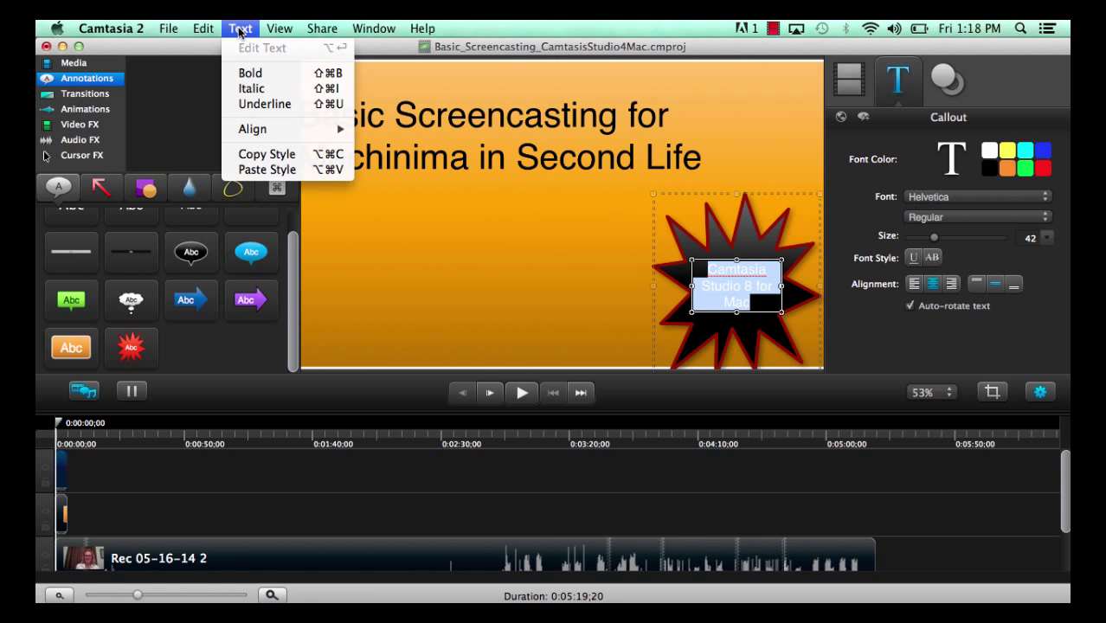
left_click(249, 75)
left_click(452, 248)
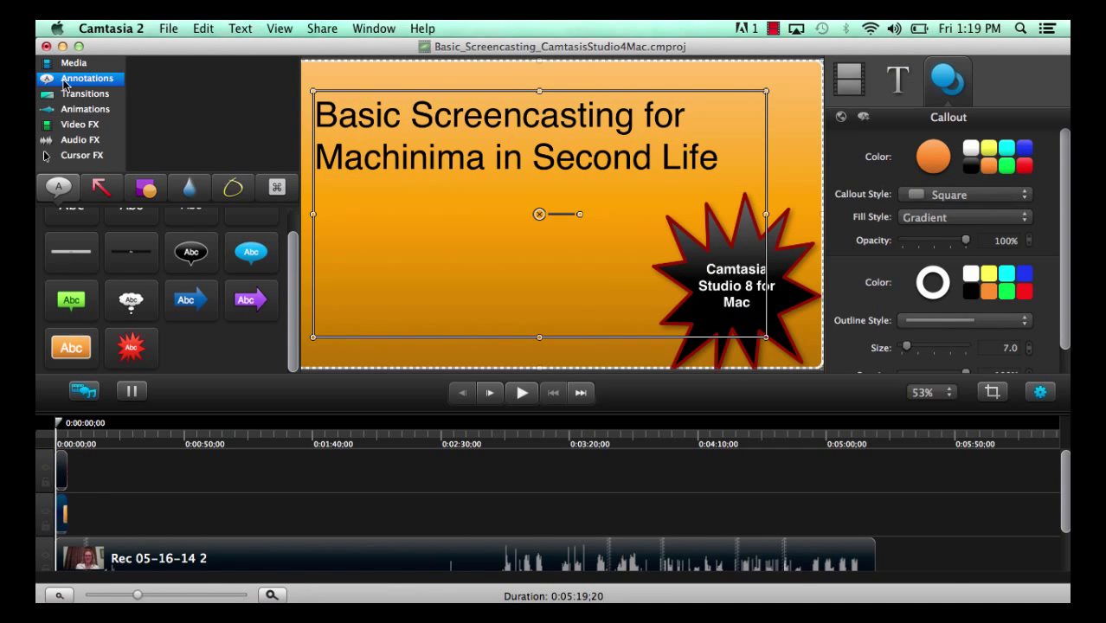
Step: Save the project with File > Save, then bold the title text with Cmd+B
left_click(167, 28)
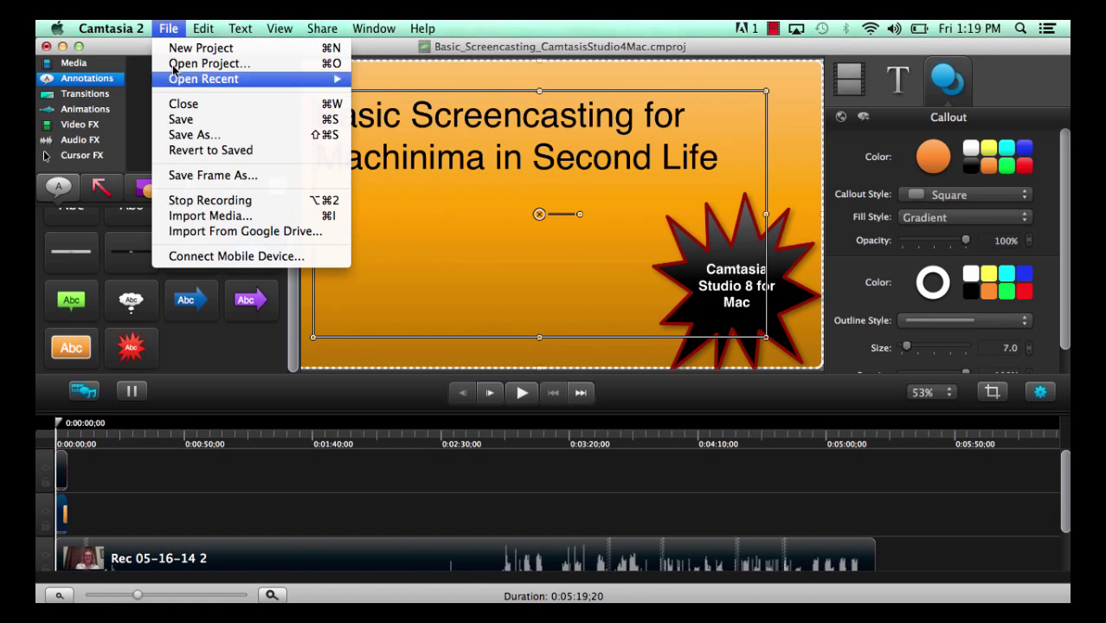
left_click(181, 118)
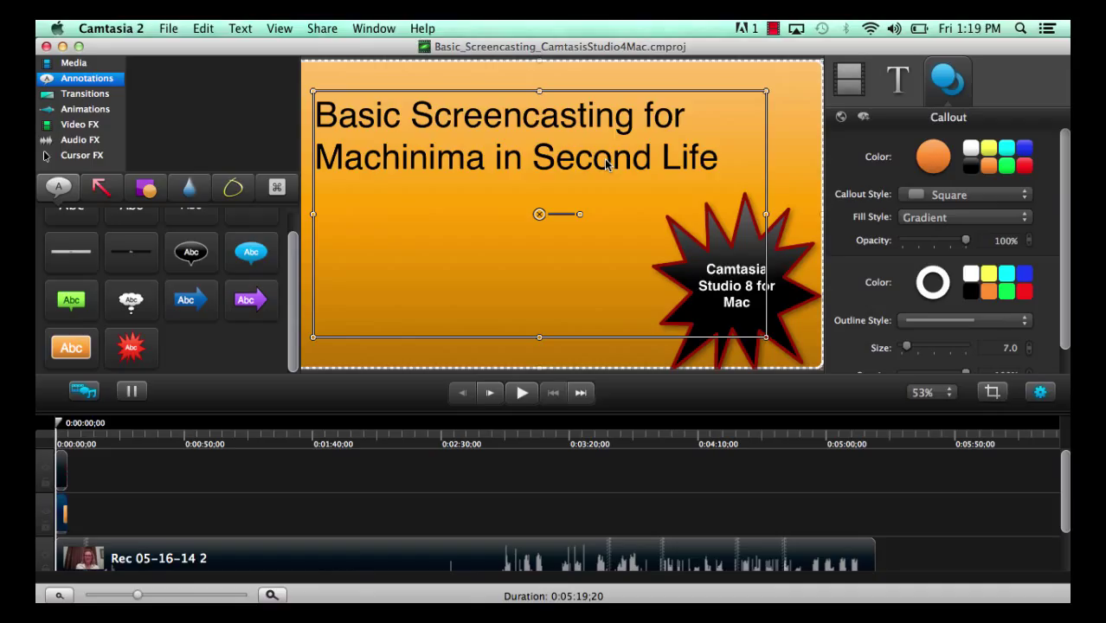
key("super+b")
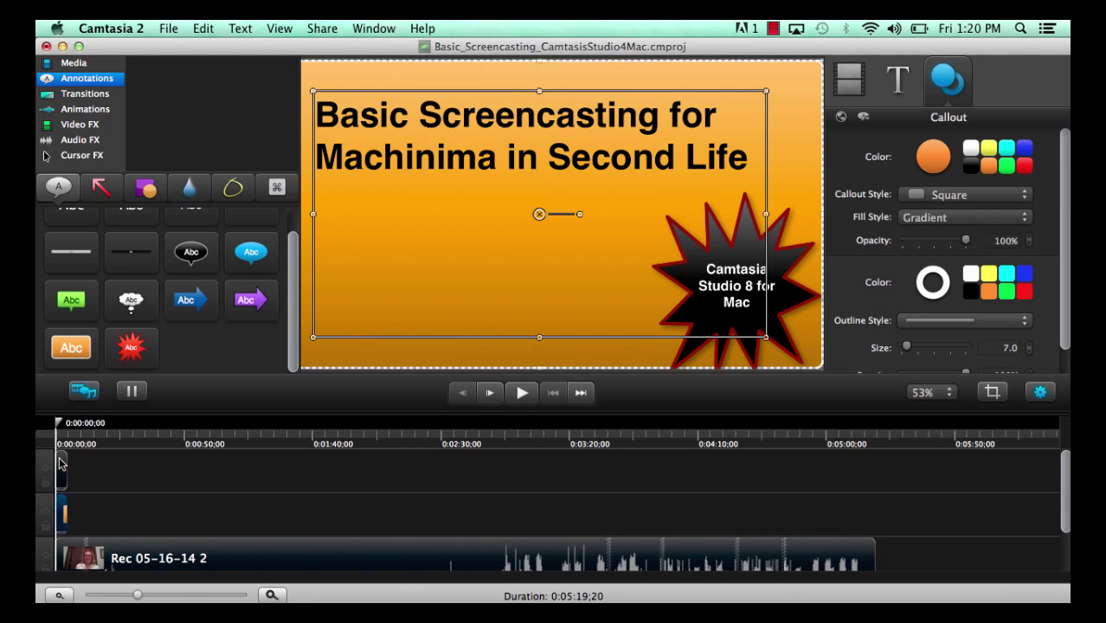
Step: Nudge the Rec 05-16-14 2 clip later on the timeline and return the playhead to the start
left_click_drag(58, 423, 70, 426)
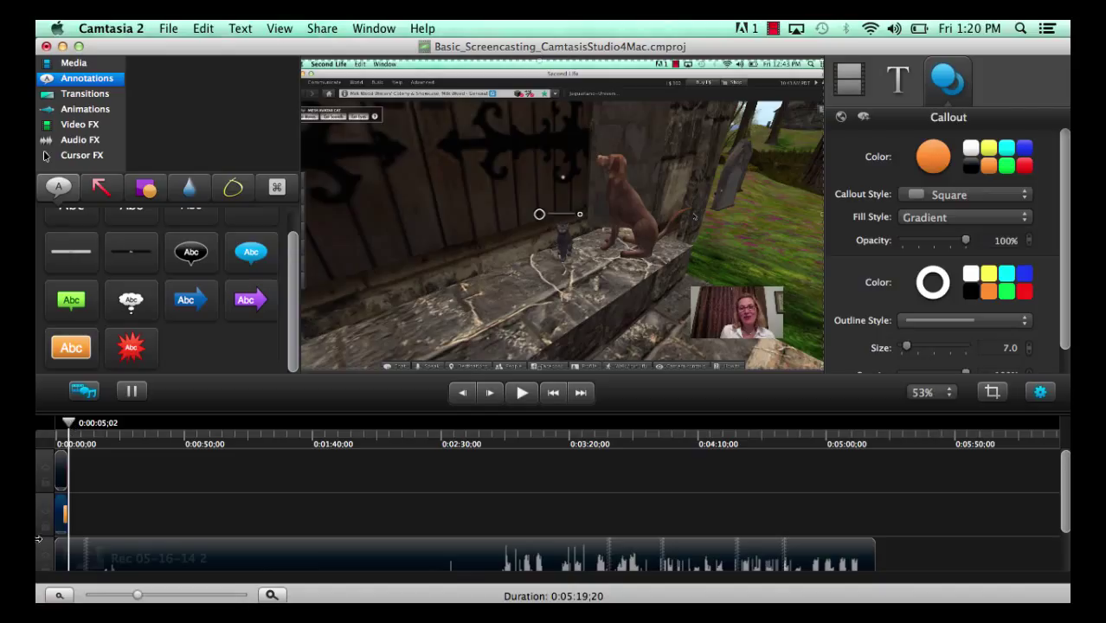
left_click_drag(61, 559, 69, 552)
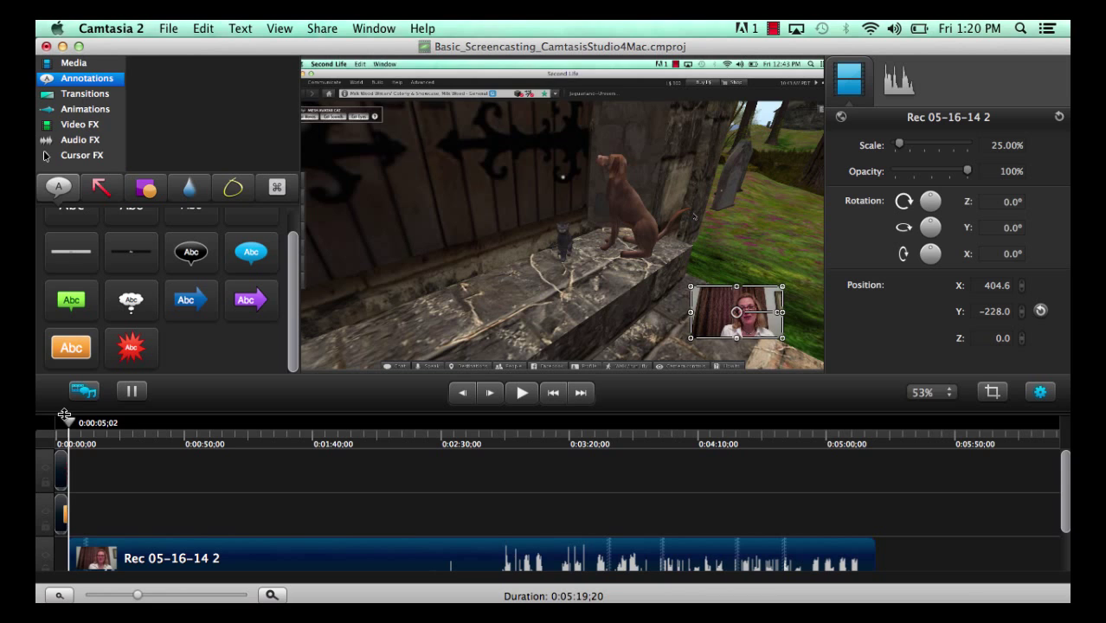
left_click_drag(71, 426, 58, 425)
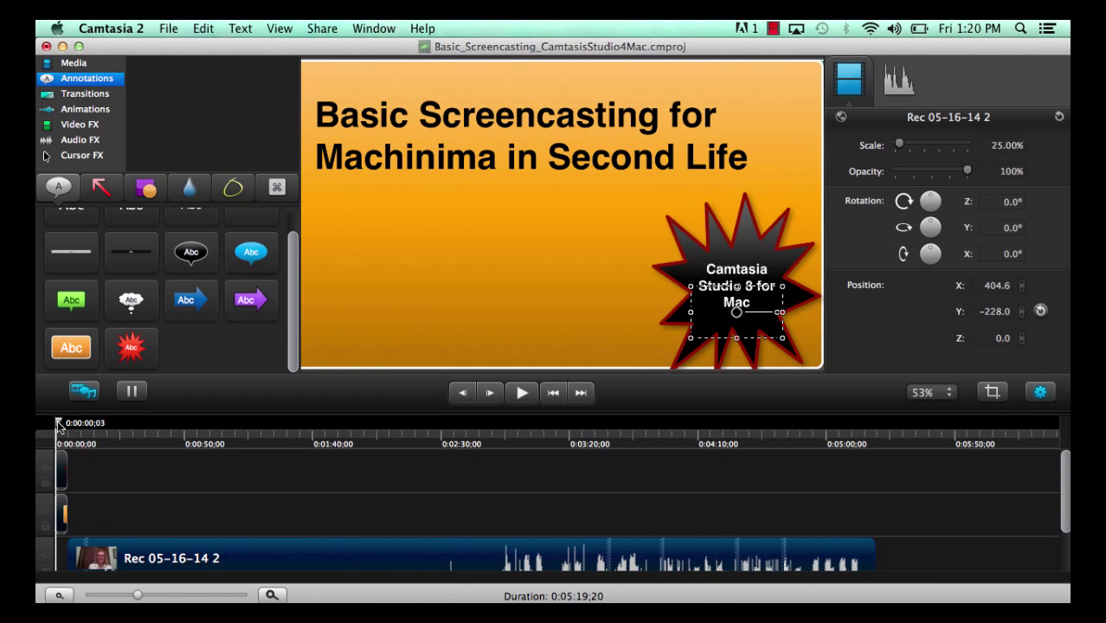
left_click(461, 321)
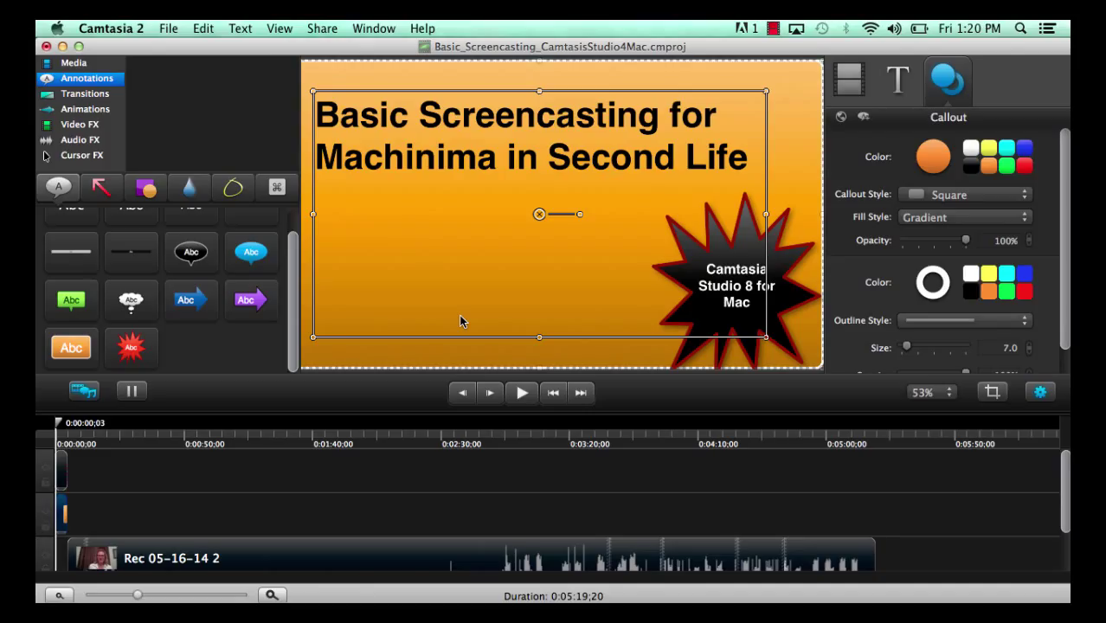
Step: Apply the Fade In/Out transition to the title clip on track 2 of the timeline
left_click(94, 95)
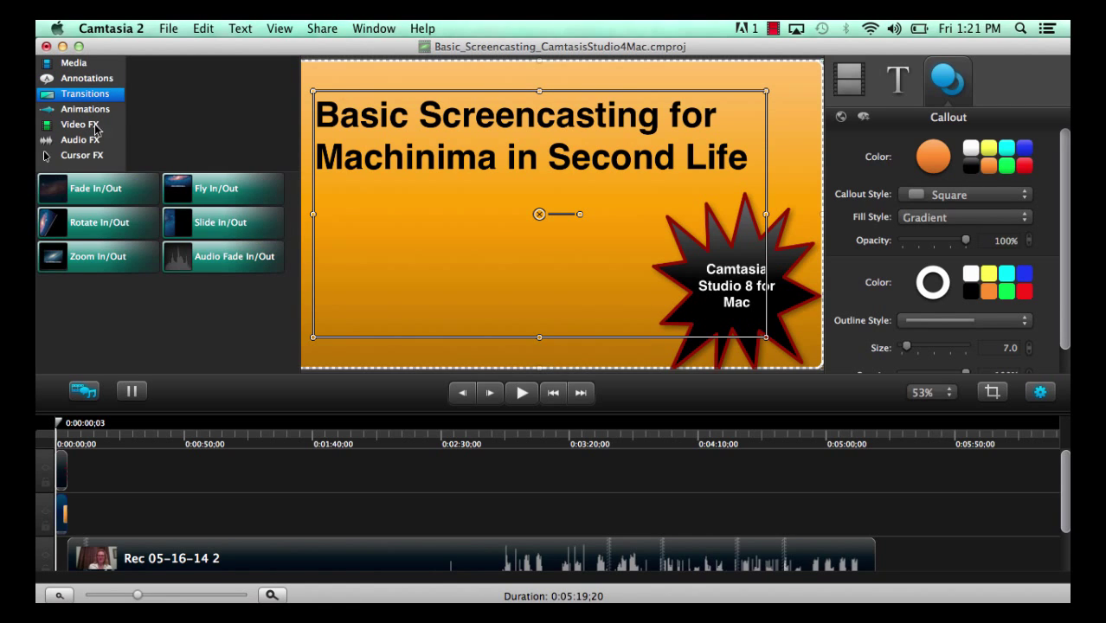
left_click(96, 187)
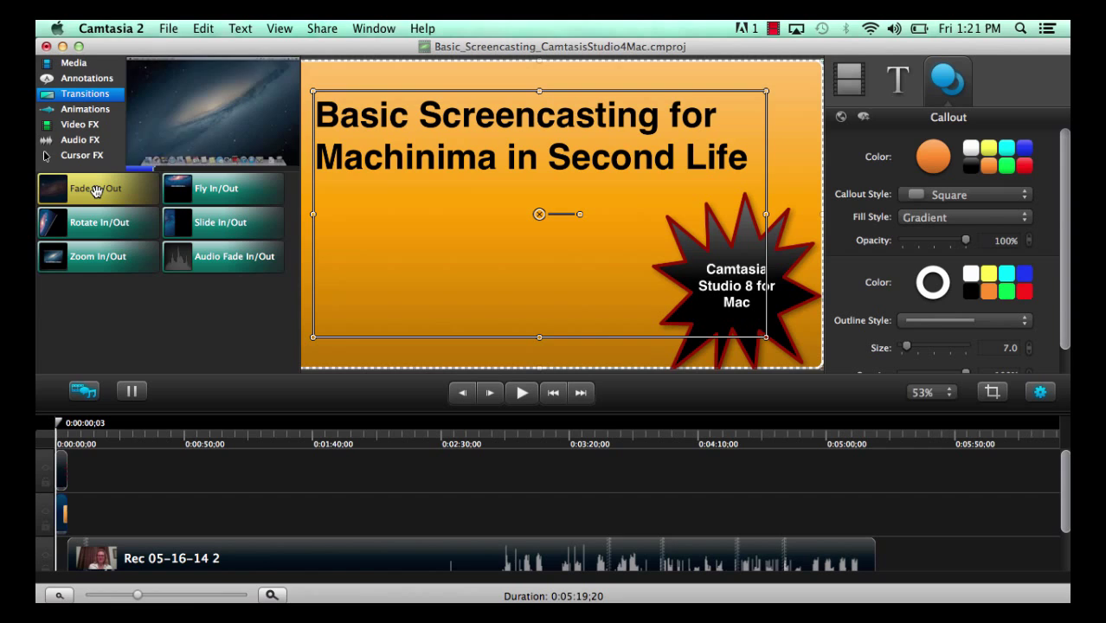
left_click_drag(97, 188, 64, 479)
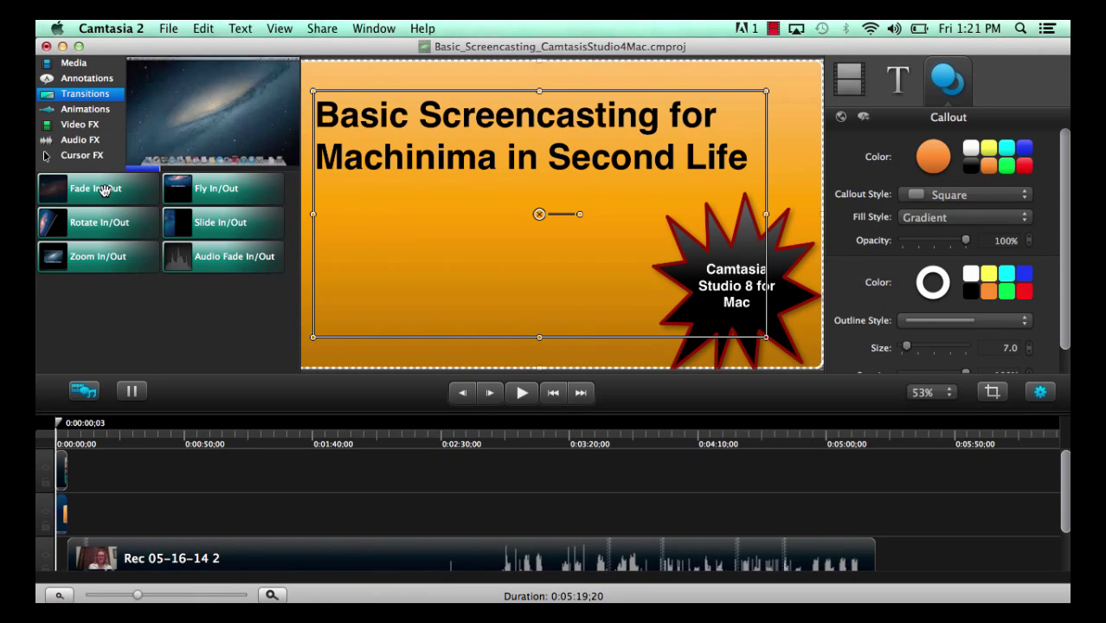
left_click(102, 190)
left_click_drag(103, 190, 61, 513)
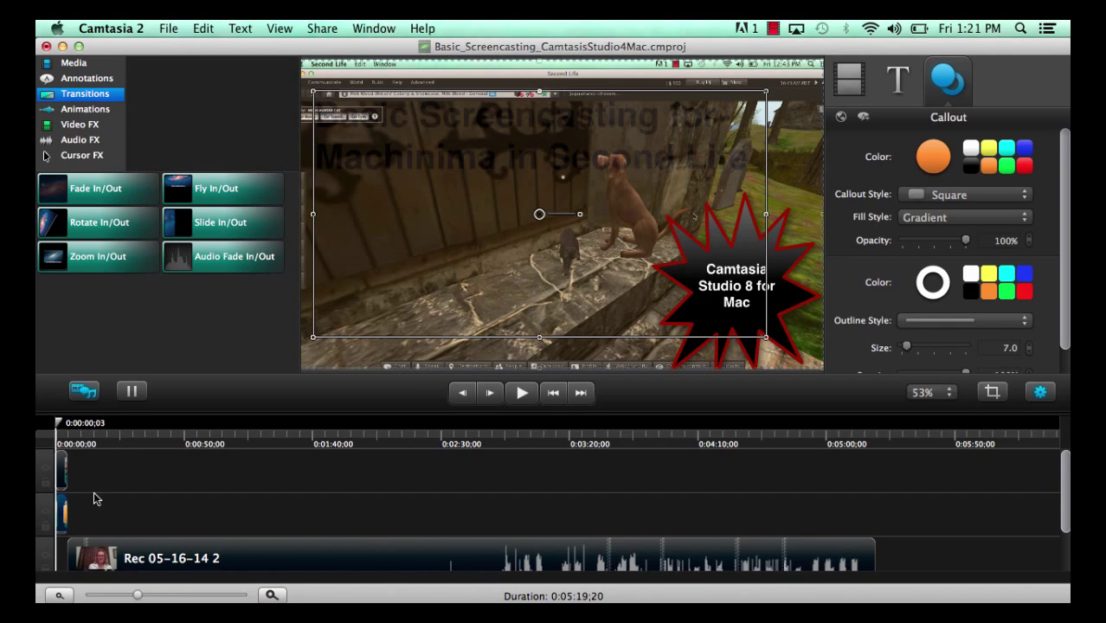
Step: Shift the Rec 05-16-14 2 clip slightly later and scrub to confirm the title plays first
left_click(78, 555)
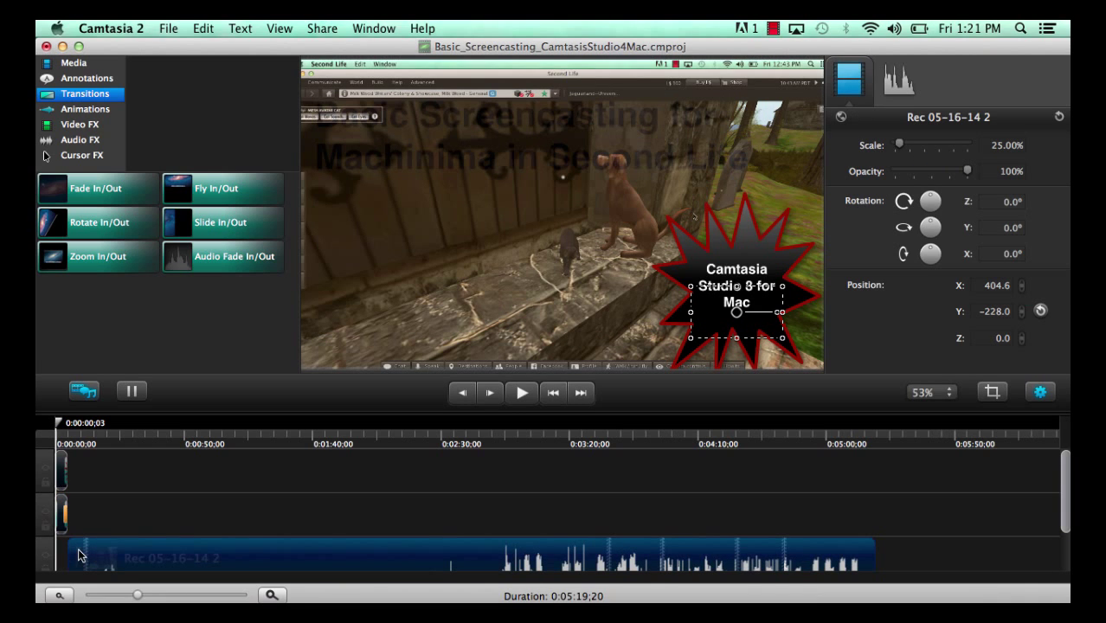
scroll(78, 555, "down", 3)
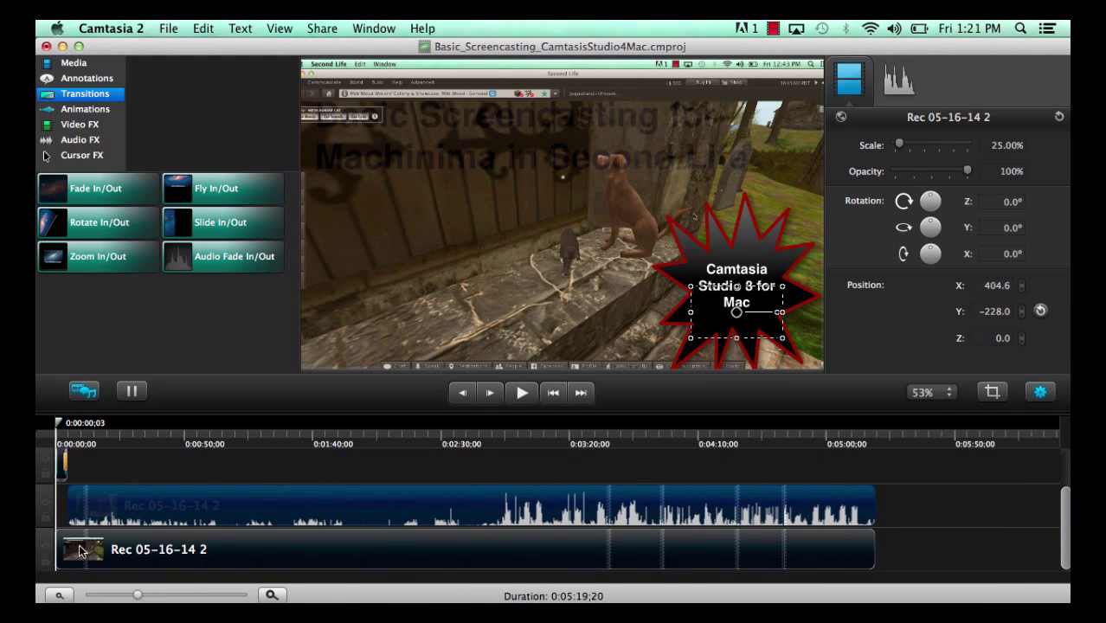
left_click_drag(80, 550, 90, 553)
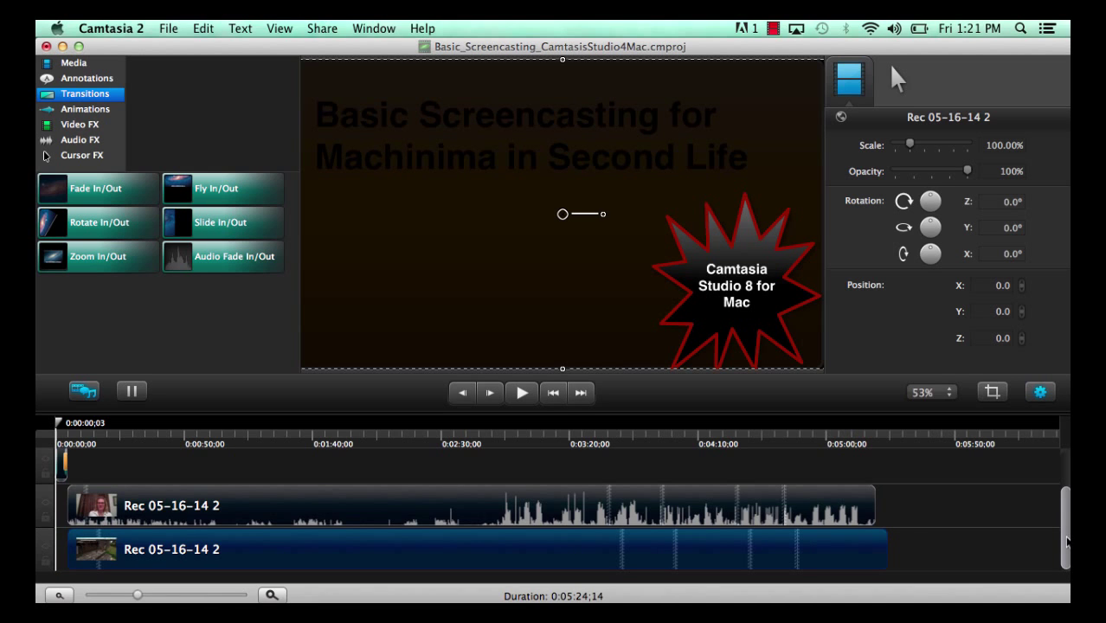
left_click_drag(1067, 541, 1066, 492)
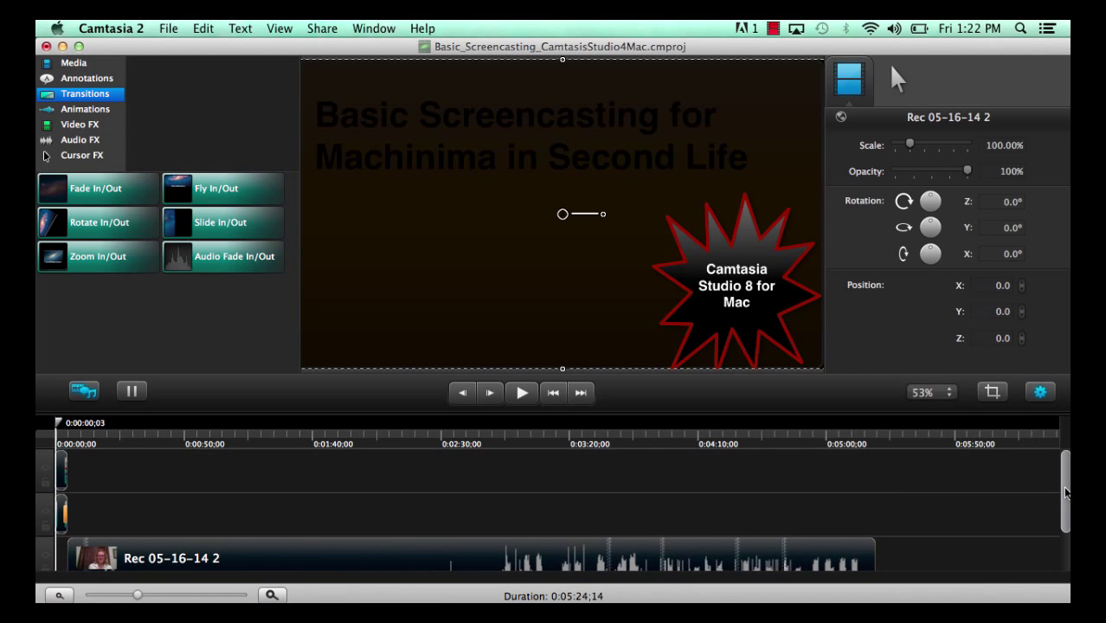
left_click_drag(59, 424, 70, 427)
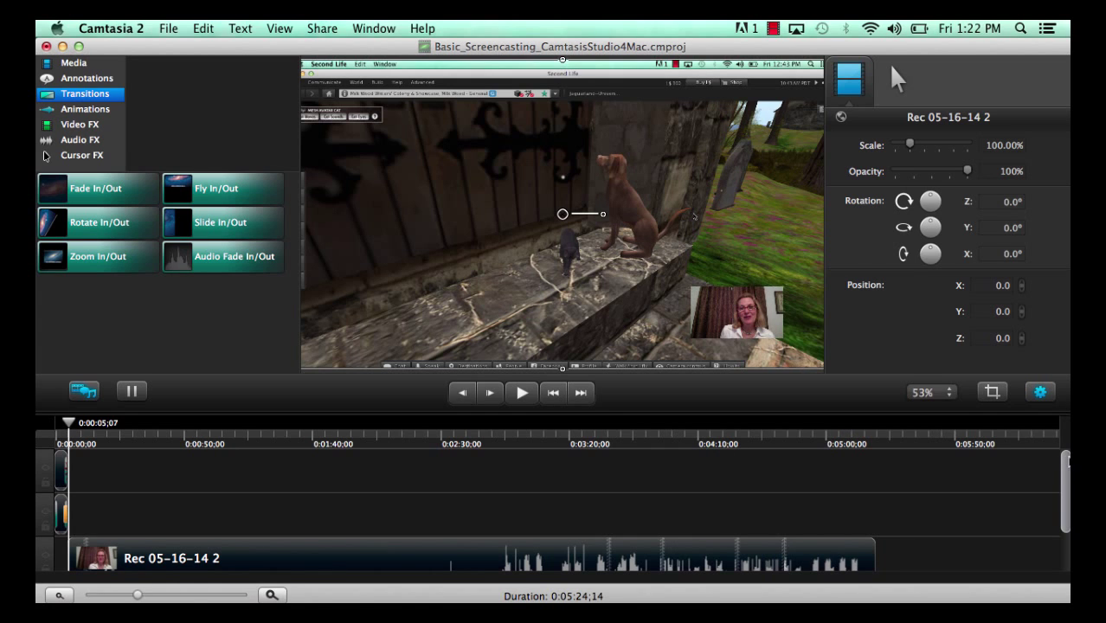
left_click_drag(1068, 461, 1068, 506)
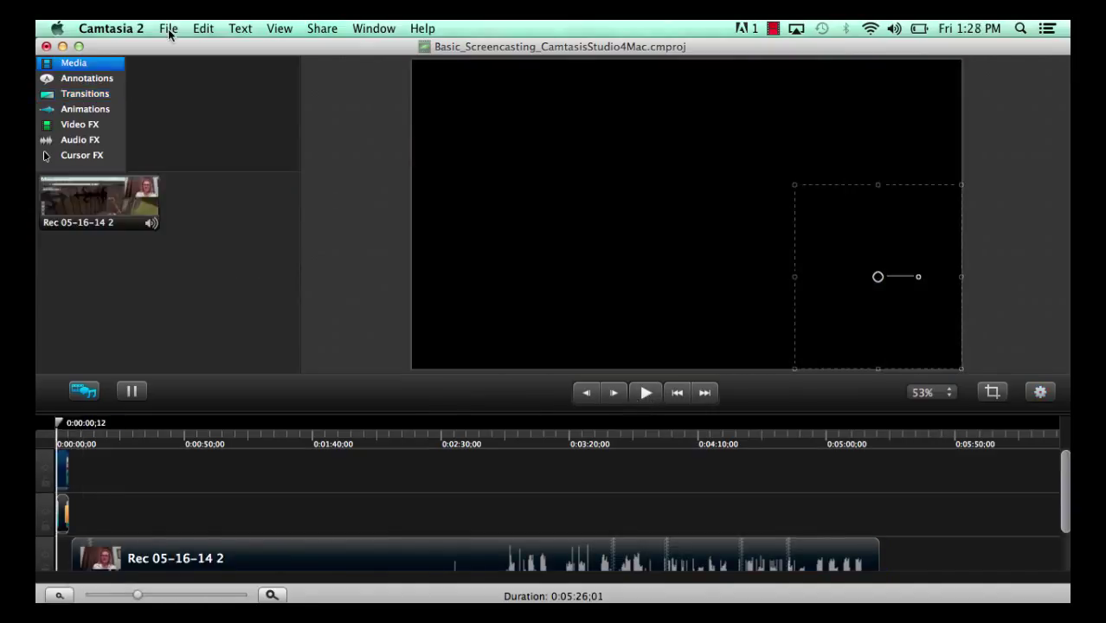
Step: Import the G_DJ –Body Move! track from the Music library via File > Import Media
left_click(169, 30)
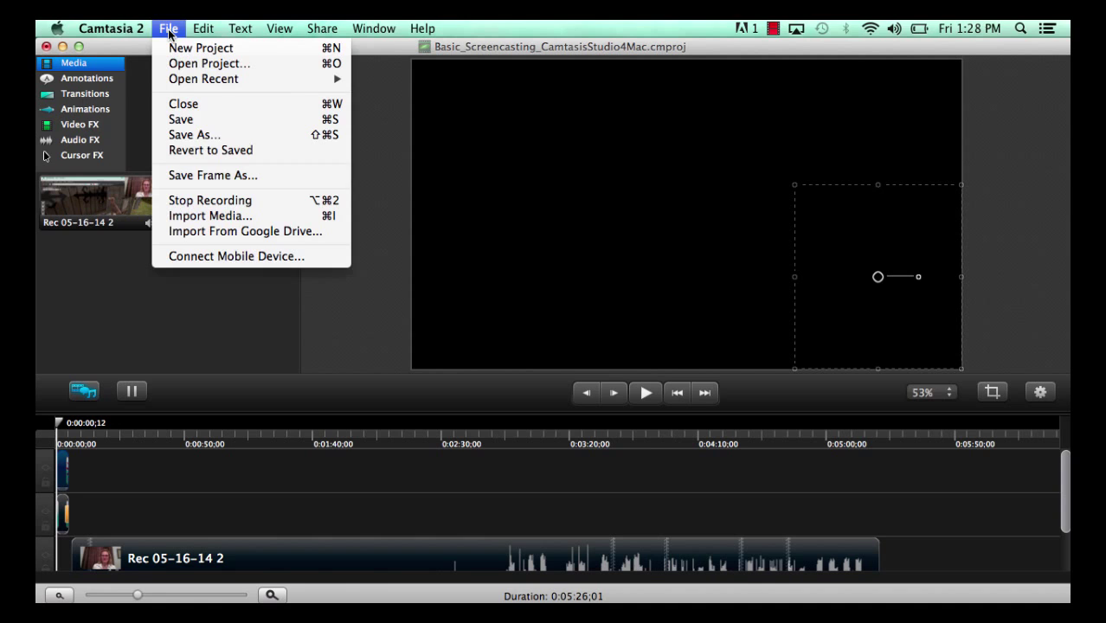
left_click(222, 217)
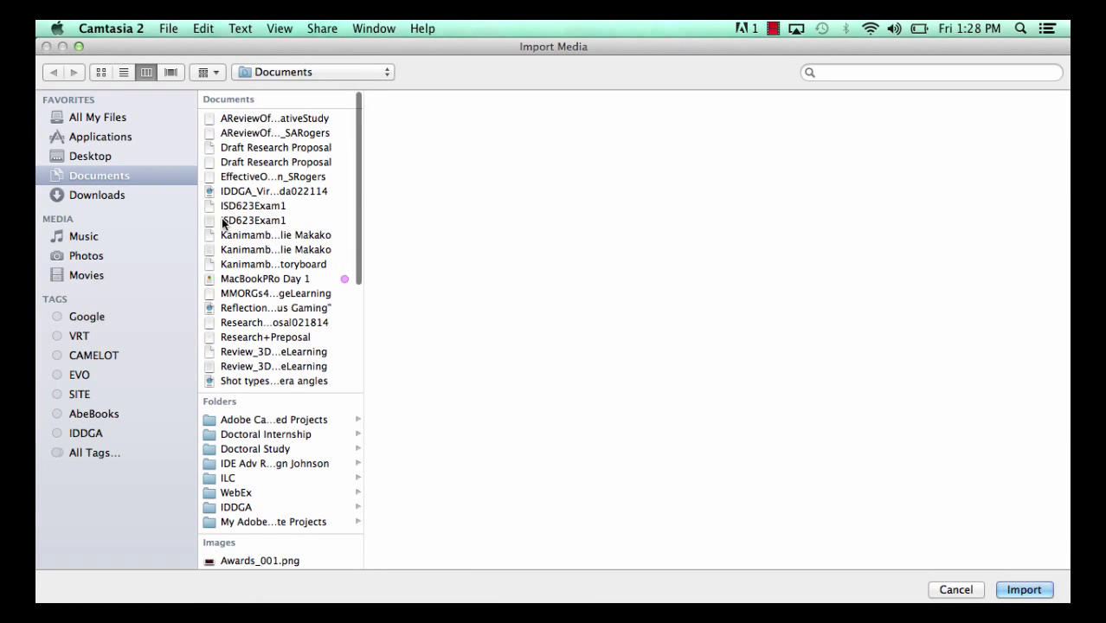
left_click(85, 238)
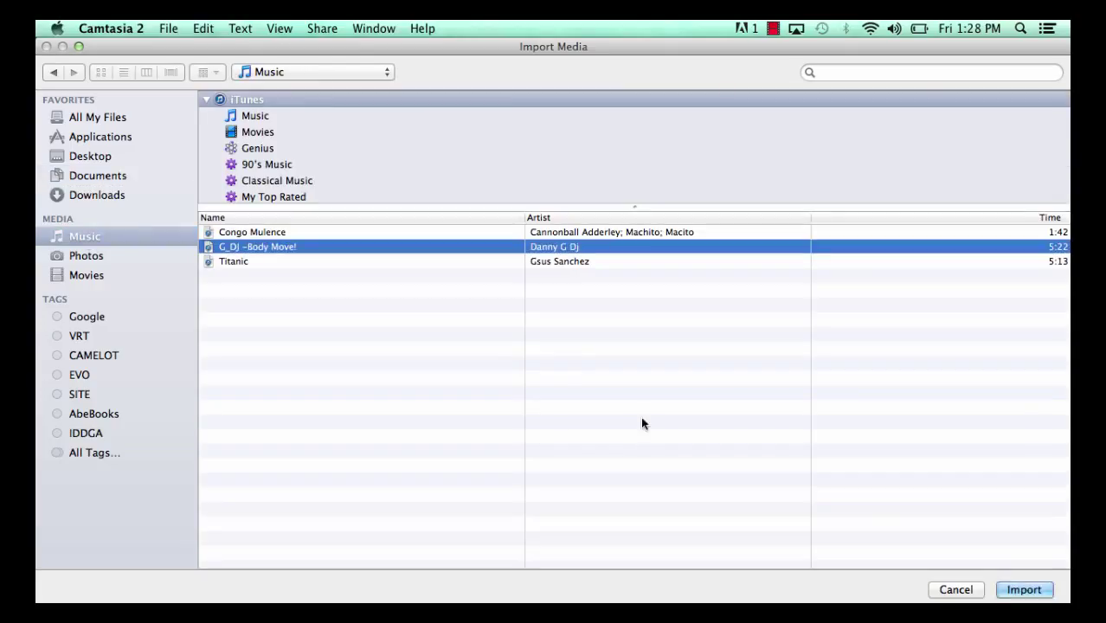
left_click(1025, 589)
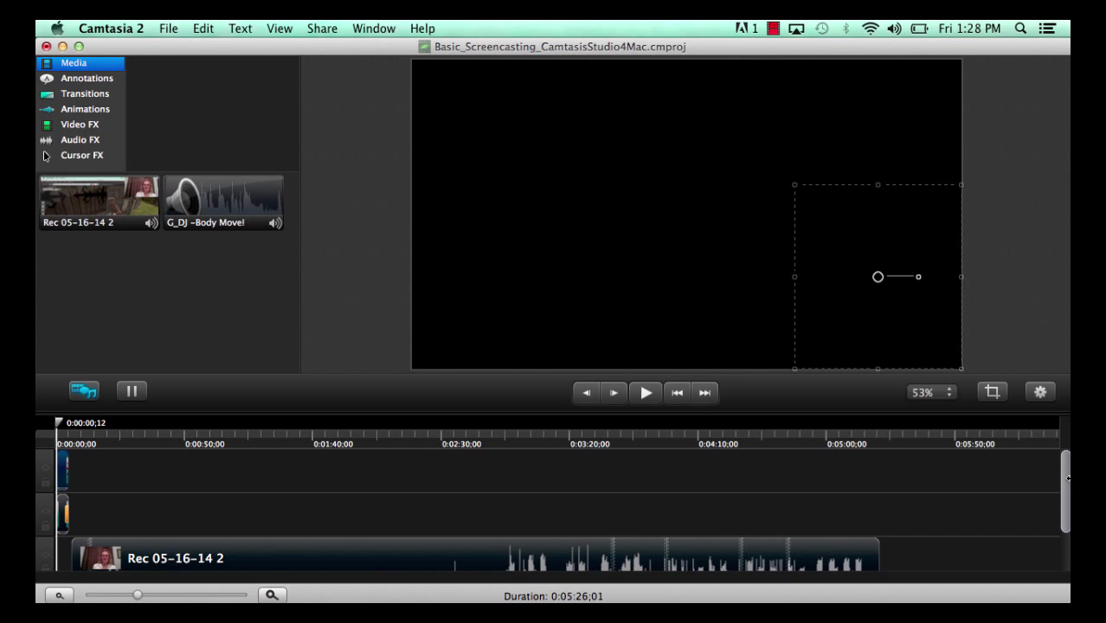
Step: Drop the G_DJ –Body Move! music onto a timeline track starting at 0:00
scroll(1065, 478, "down", 3)
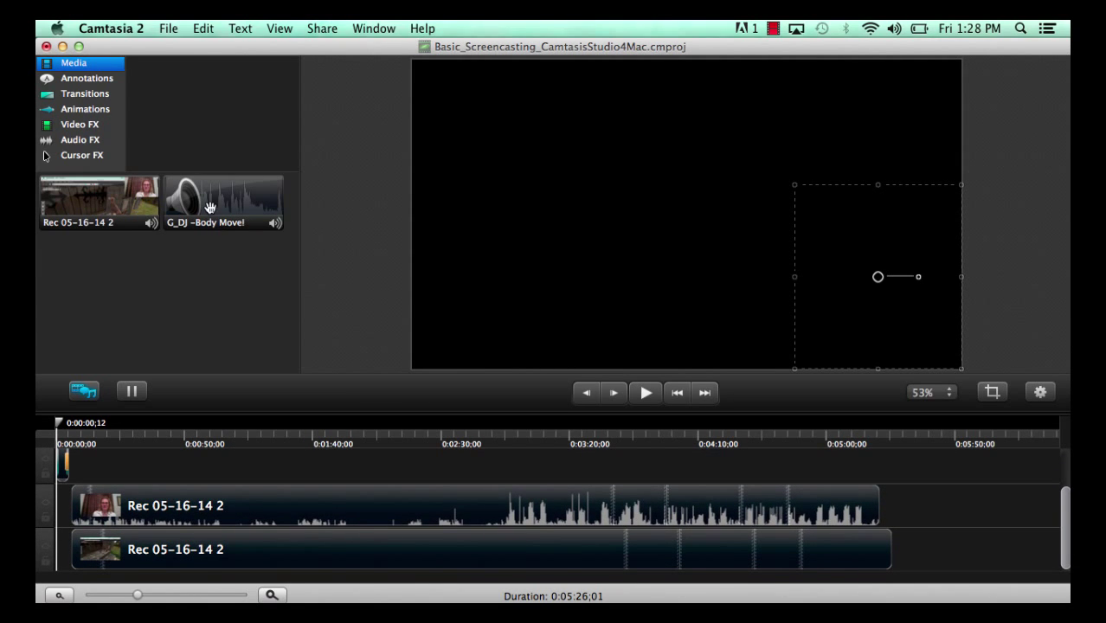
left_click_drag(209, 202, 107, 502)
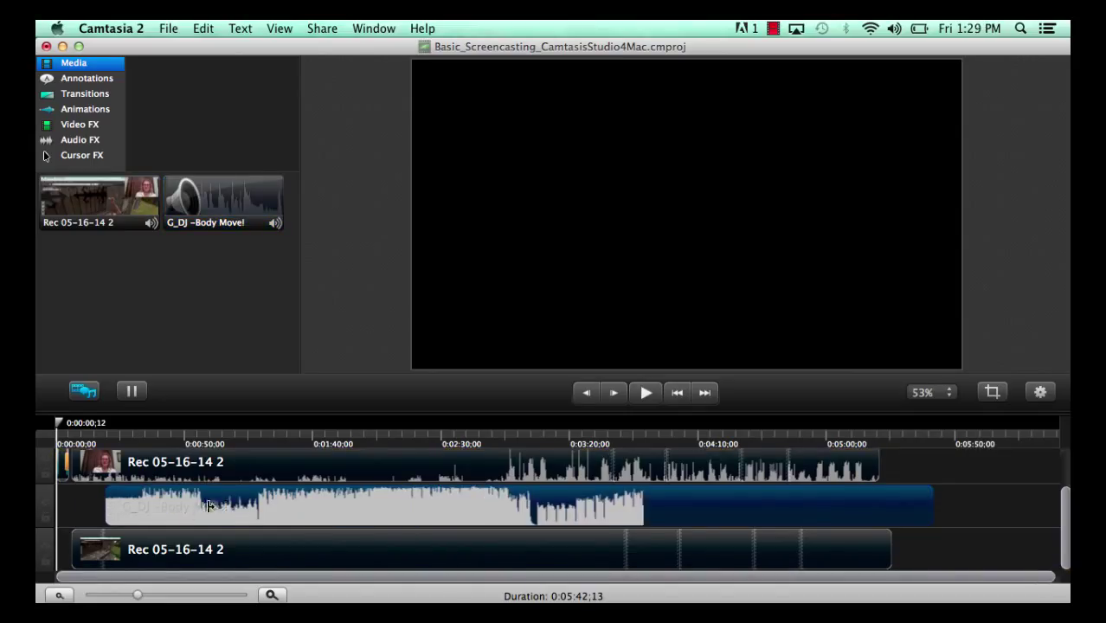
left_click_drag(209, 506, 179, 508)
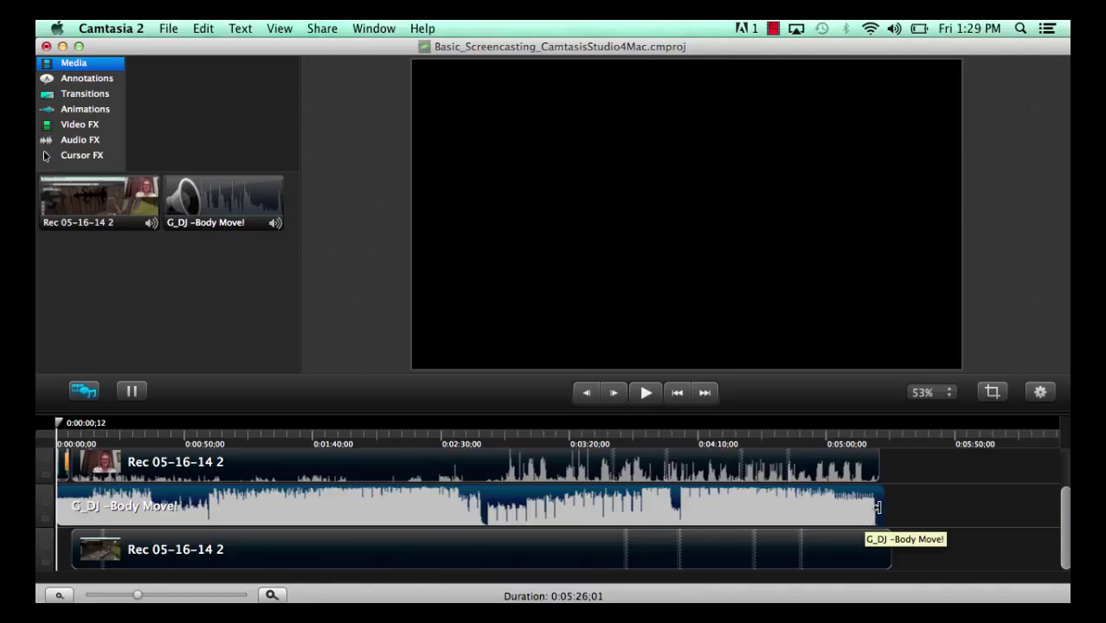
scroll(519, 545, "up", 3)
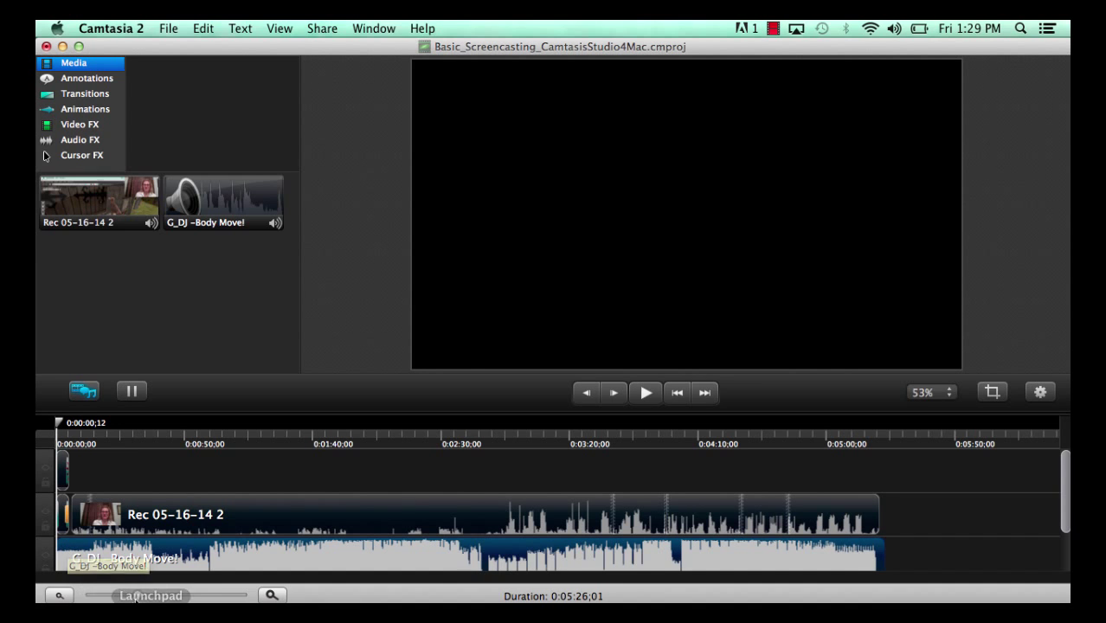
left_click_drag(139, 596, 153, 597)
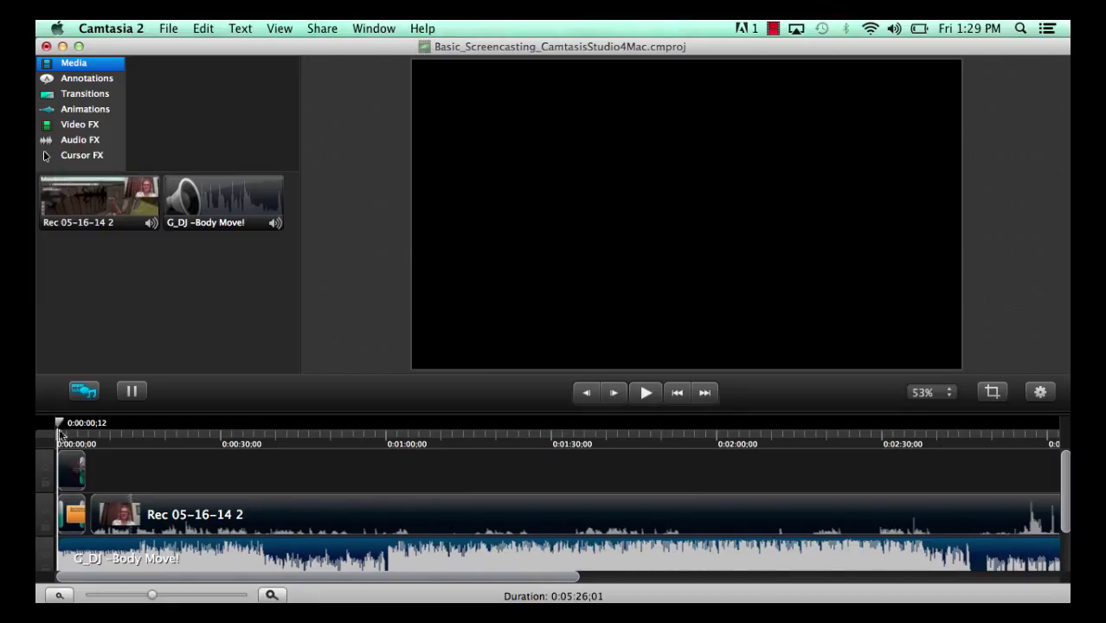
Step: Lock the top and lower Rec 05-16-14 2 tracks and select the G_DJ music clip
left_click(45, 482)
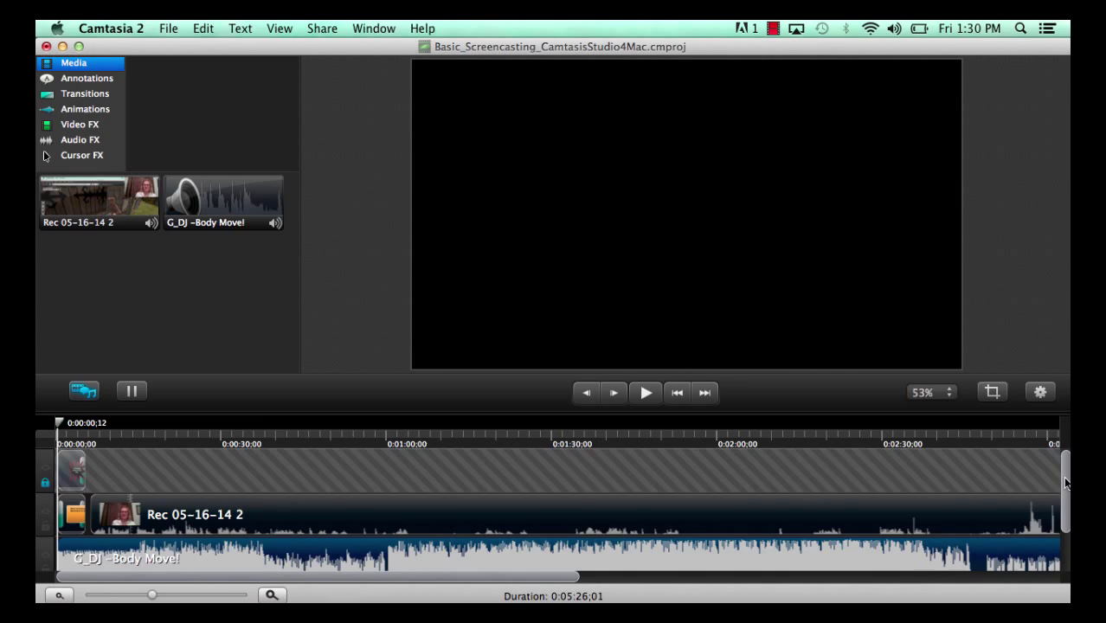
left_click_drag(1067, 478, 1067, 520)
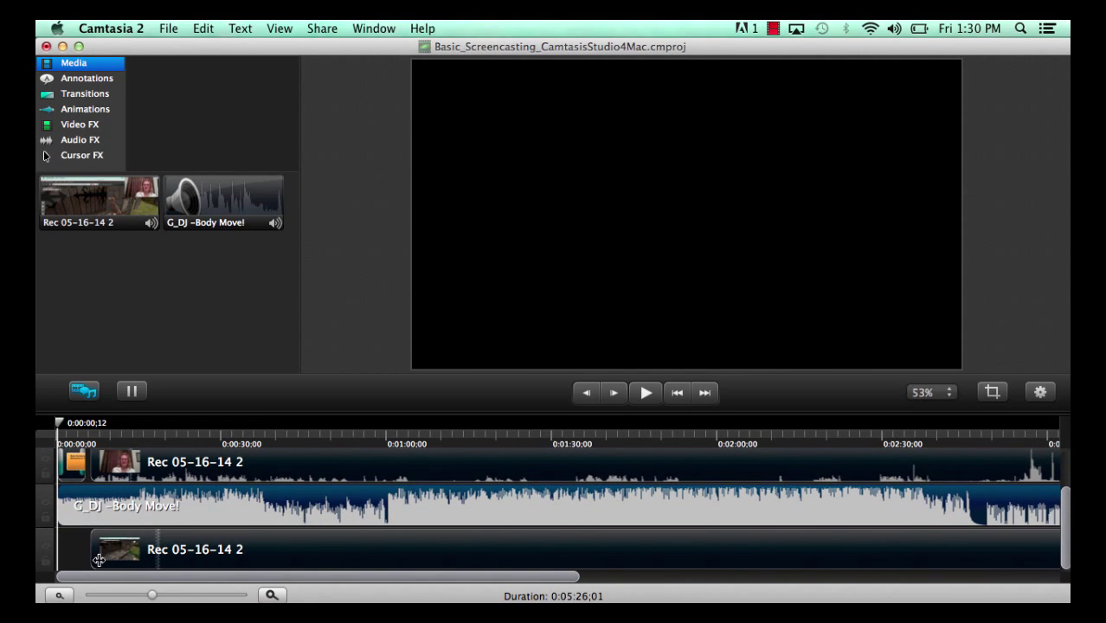
left_click(45, 561)
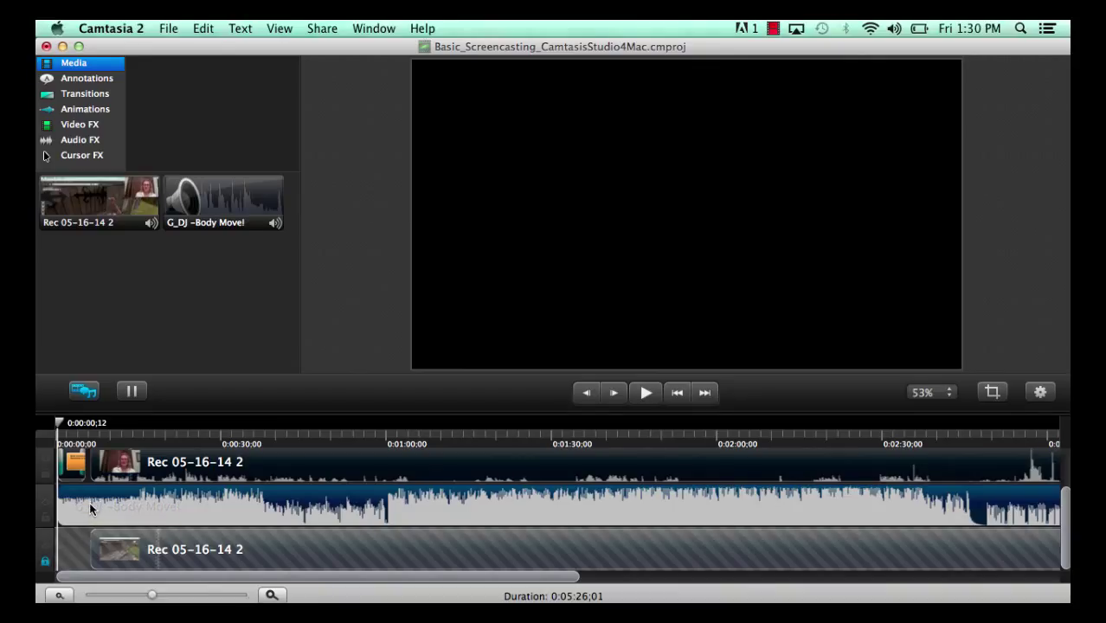
left_click(290, 472)
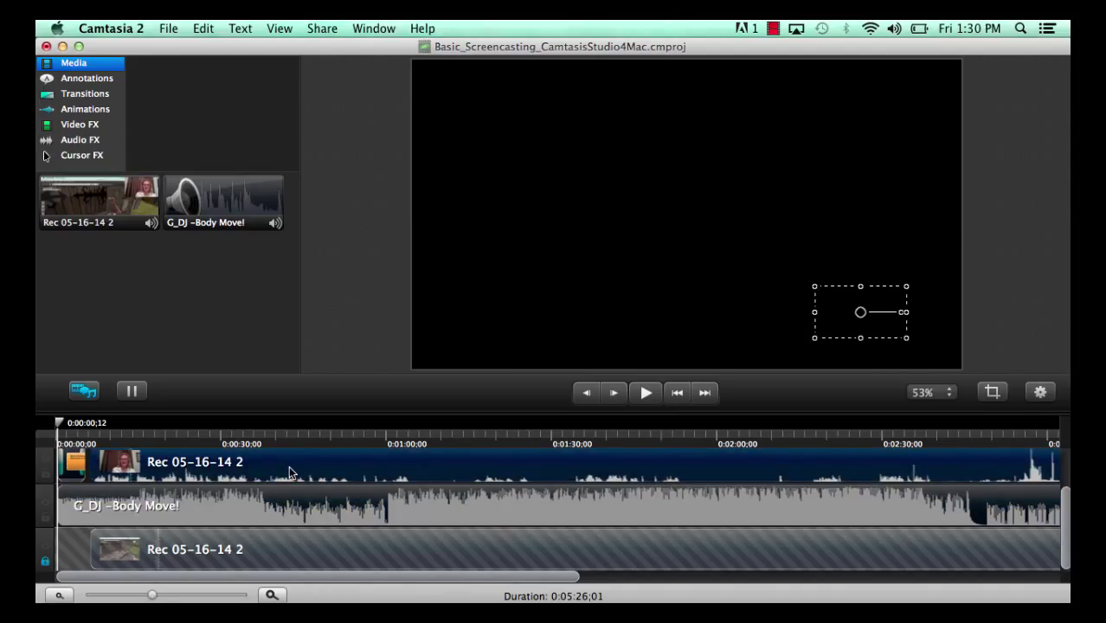
left_click(285, 509)
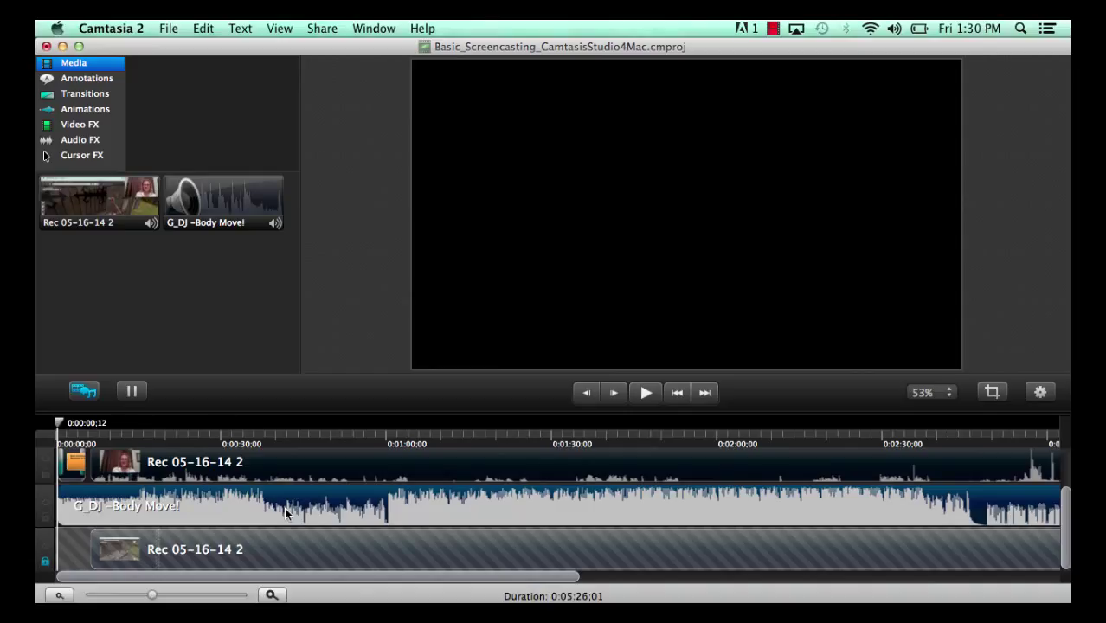
Step: Split the music at 0:00:06;01 and remove the part after the six-second intro
left_click_drag(58, 423, 90, 426)
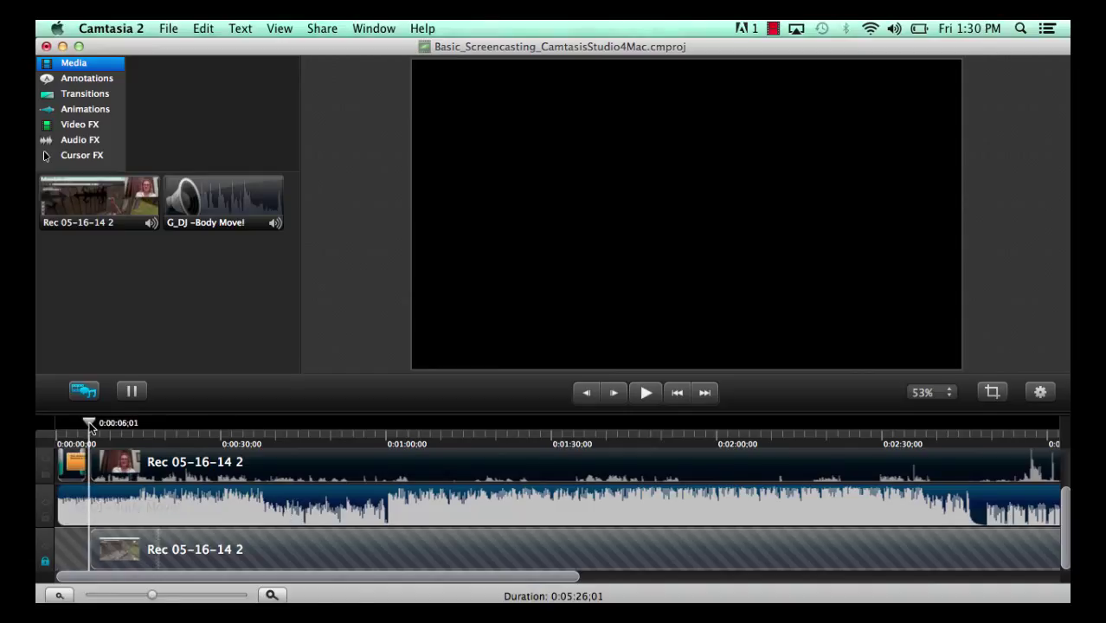
left_click(199, 30)
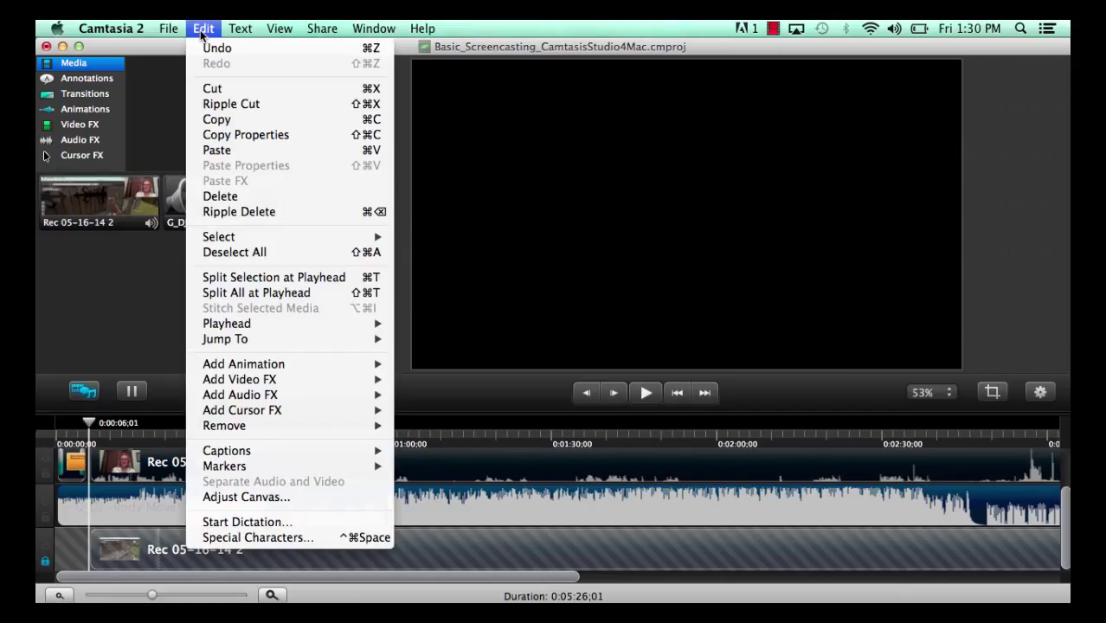
left_click(235, 278)
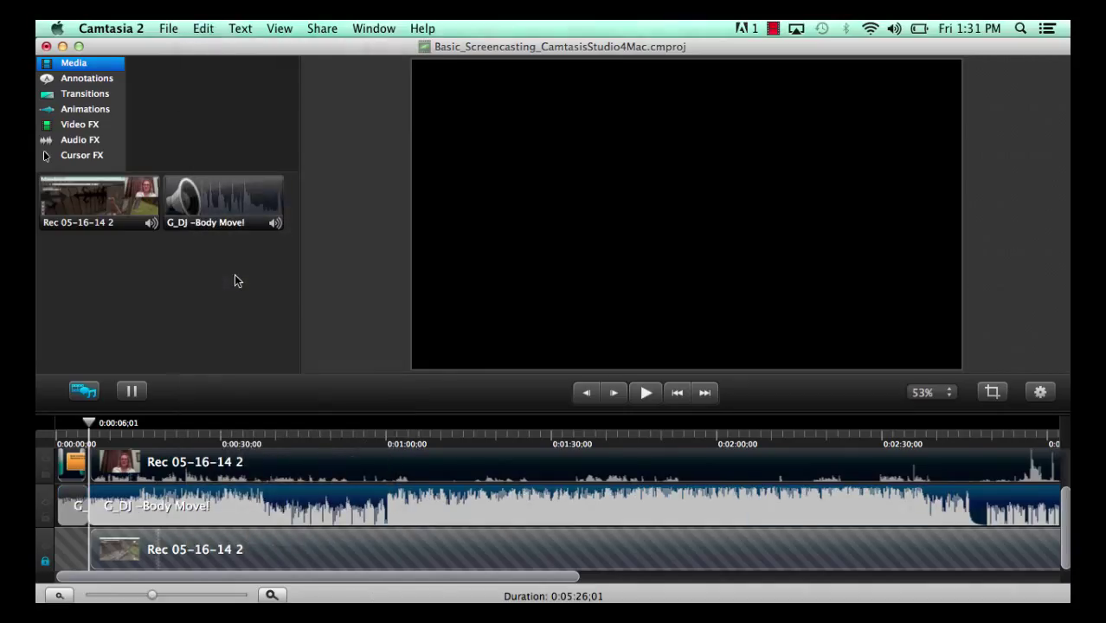
left_click(172, 500)
left_click_drag(75, 500, 141, 508)
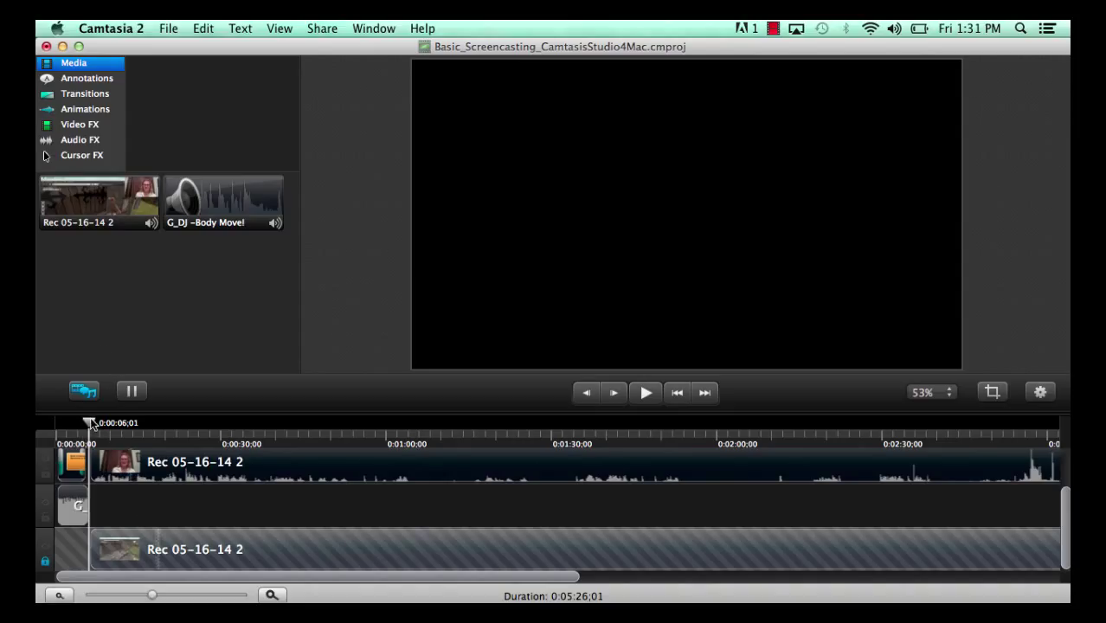
left_click_drag(90, 422, 55, 423)
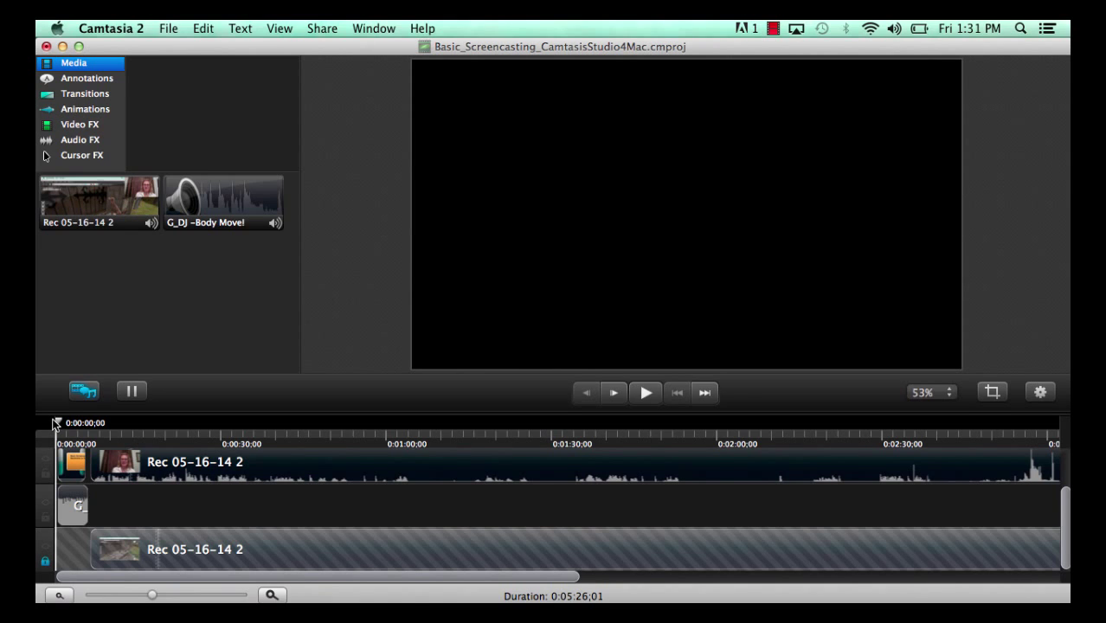
Step: Save the Basic_Screencasting project with File > Save
left_click(170, 28)
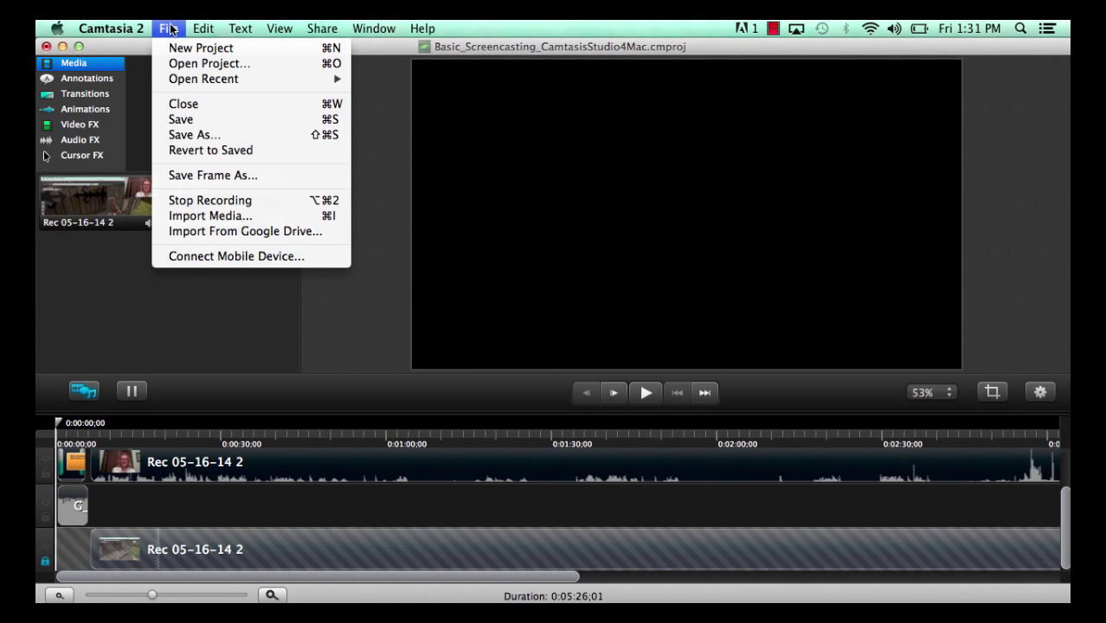
left_click(190, 120)
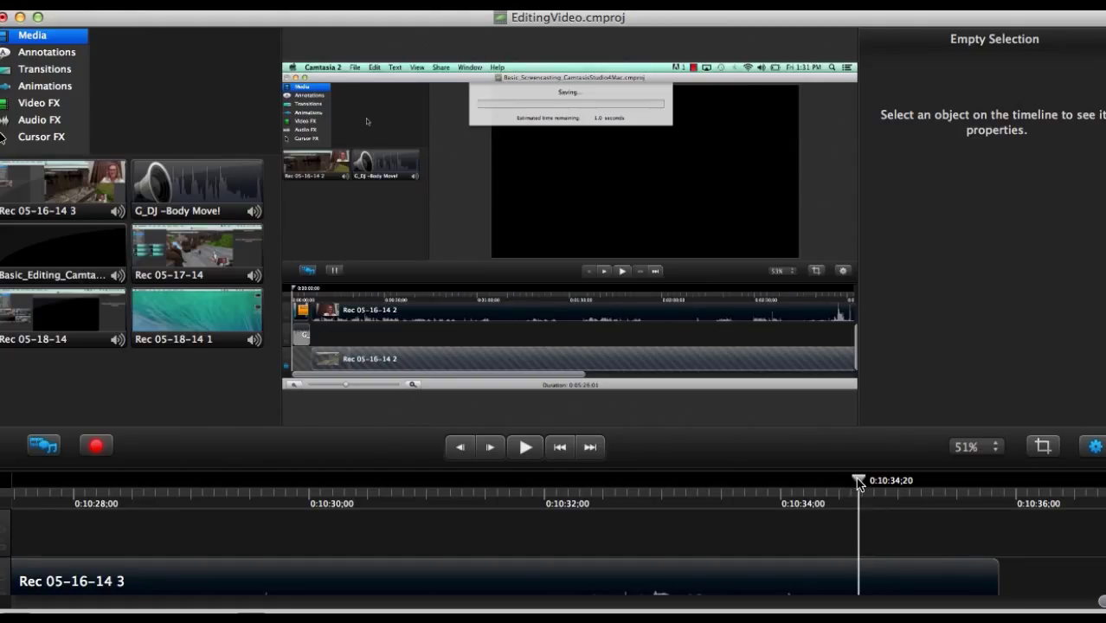
Step: Select 0:10:34;29–0:10:35;08 on the timeline, preview it, and Ripple Cut it away
mouse_move(859, 483)
left_mouse_down()
mouse_move(797, 483)
mouse_move(872, 483)
mouse_move(853, 483)
left_mouse_up()
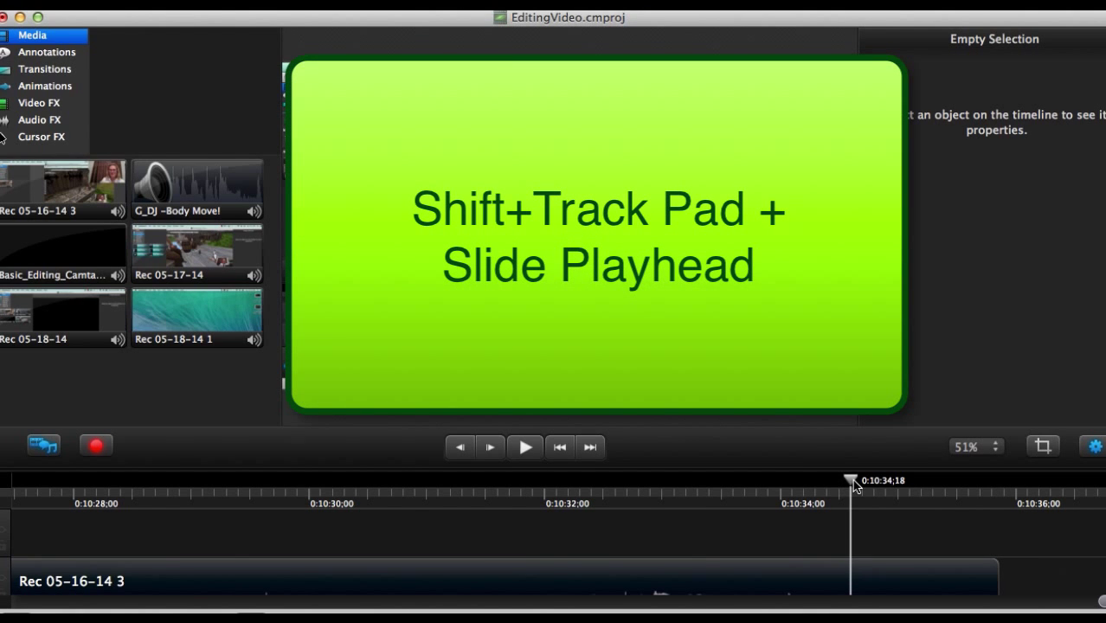
left_click_drag(853, 482, 881, 478)
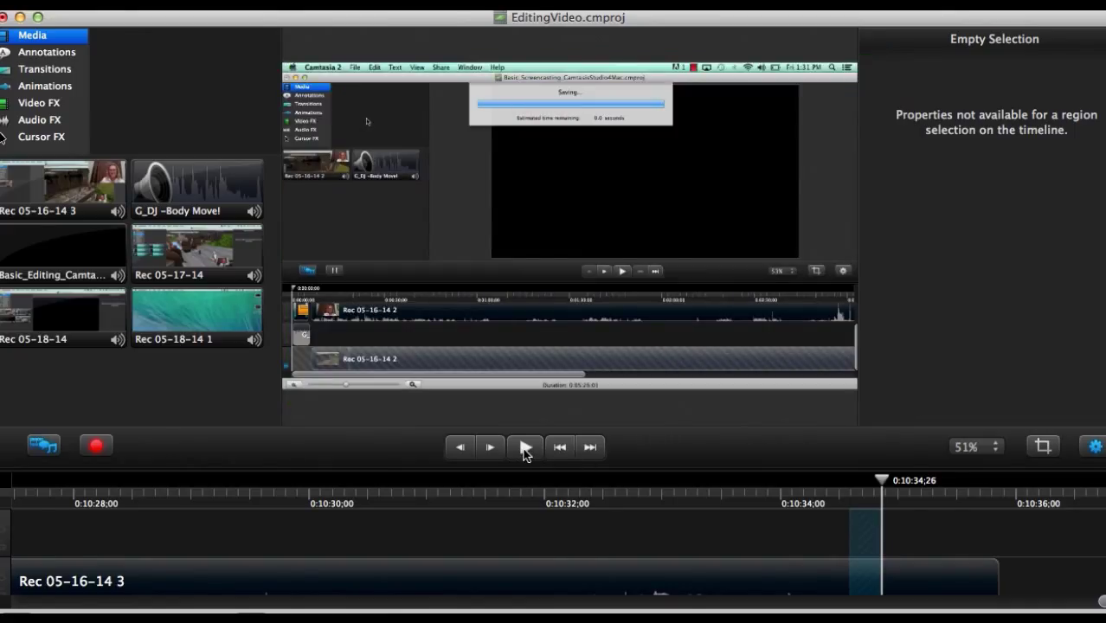
left_click(524, 449)
left_click(914, 542)
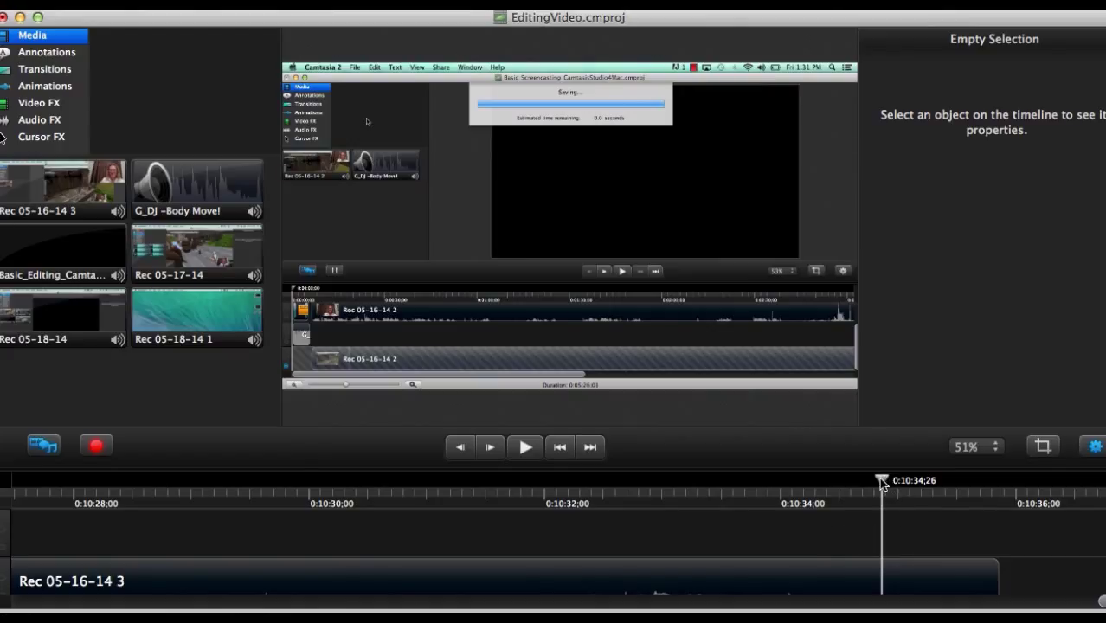
left_click_drag(881, 481, 894, 481)
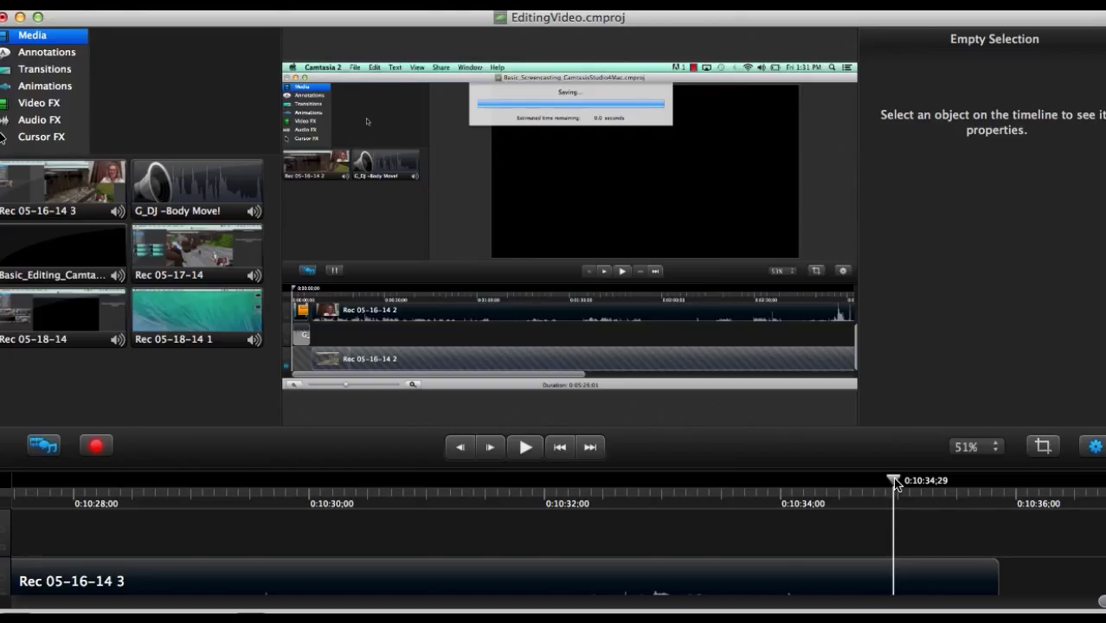
left_click_drag(894, 482, 997, 488)
left_click(524, 447)
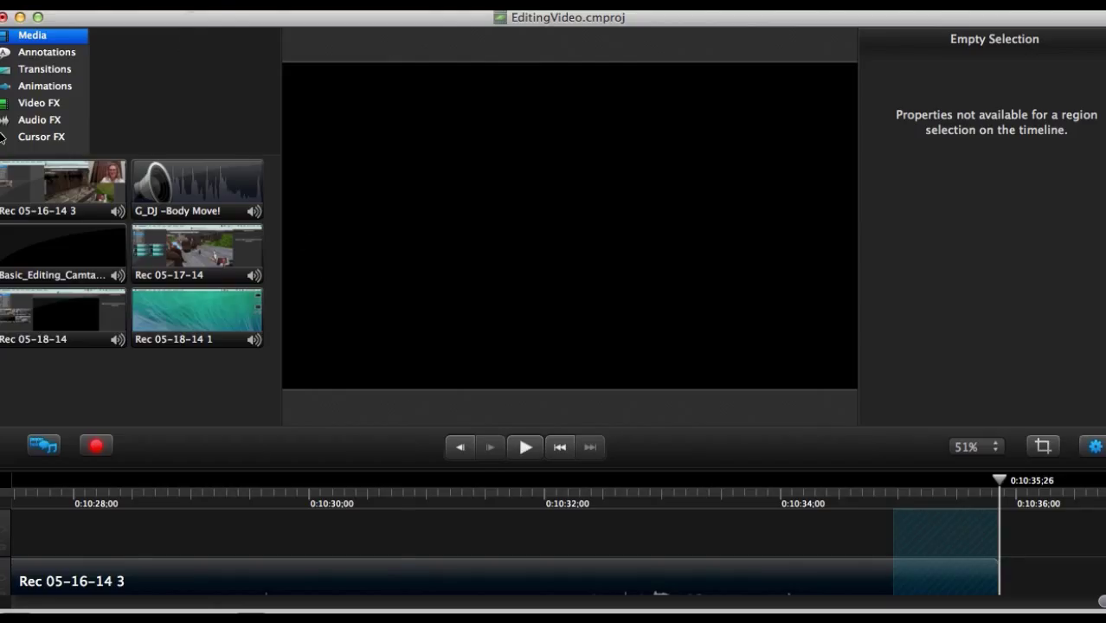
left_click(177, 1)
left_click(194, 86)
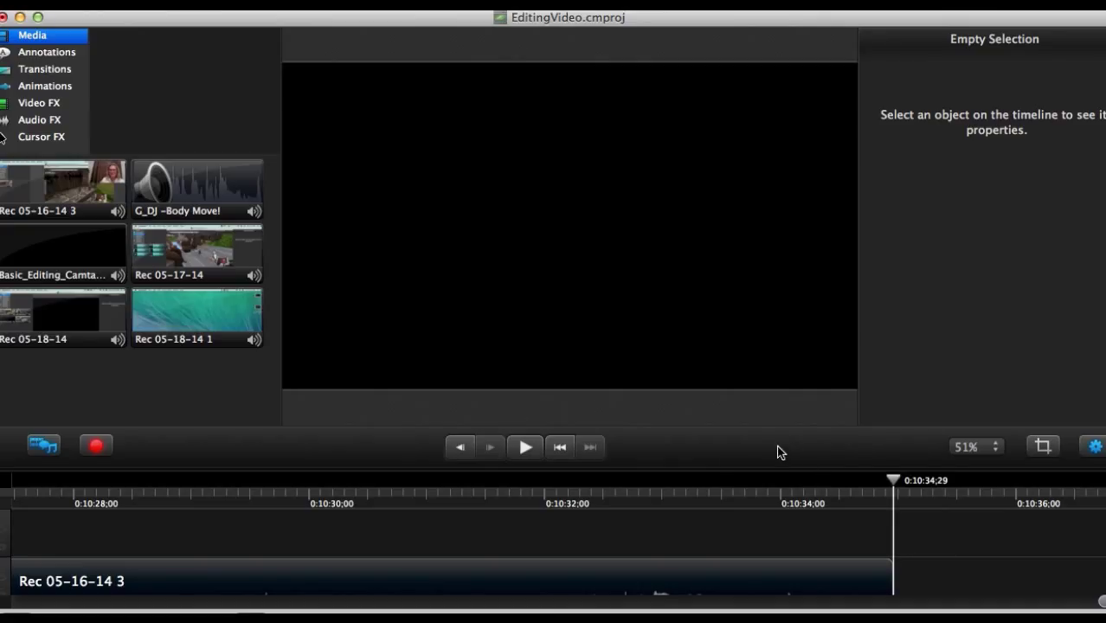
Step: Drag the orange Abc callout from Annotations onto the video canvas
key("super+3")
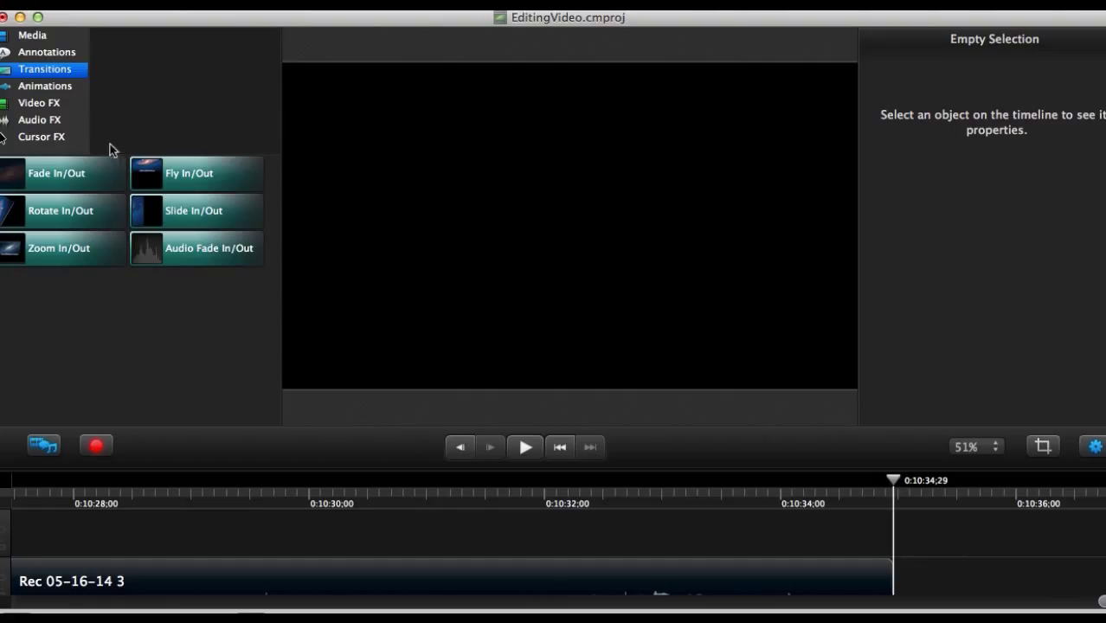
left_click(45, 56)
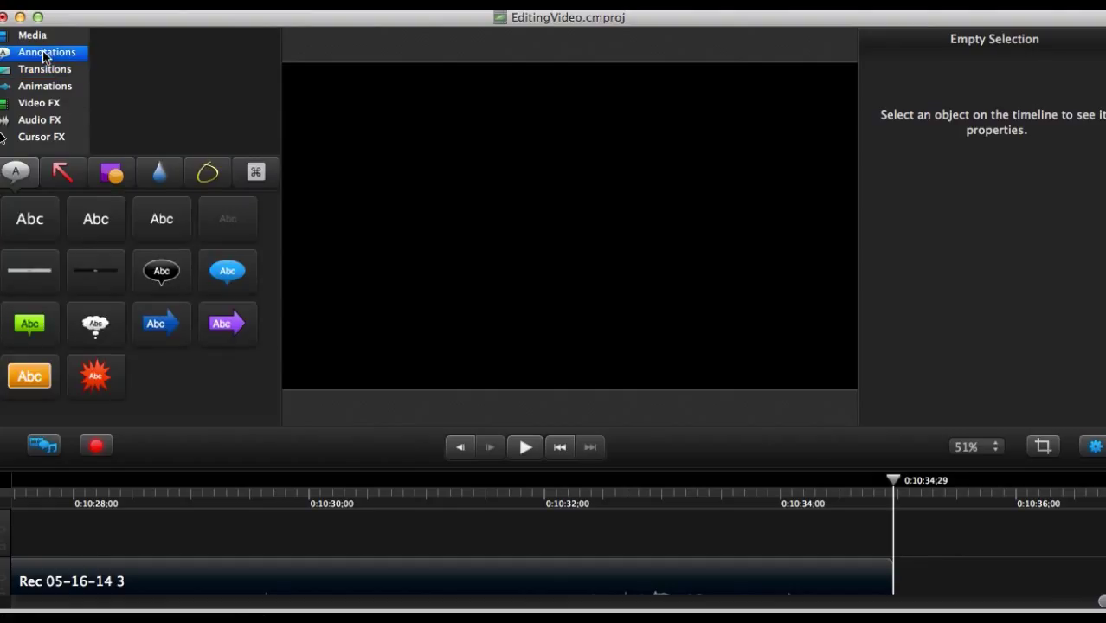
left_click(29, 379)
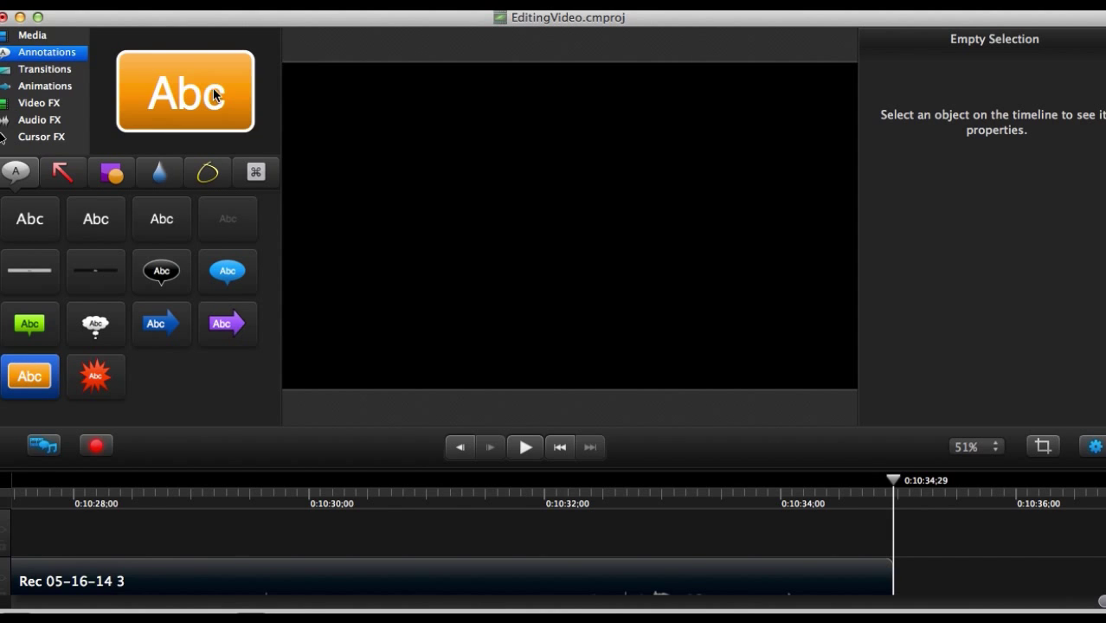
left_click_drag(241, 98, 785, 356)
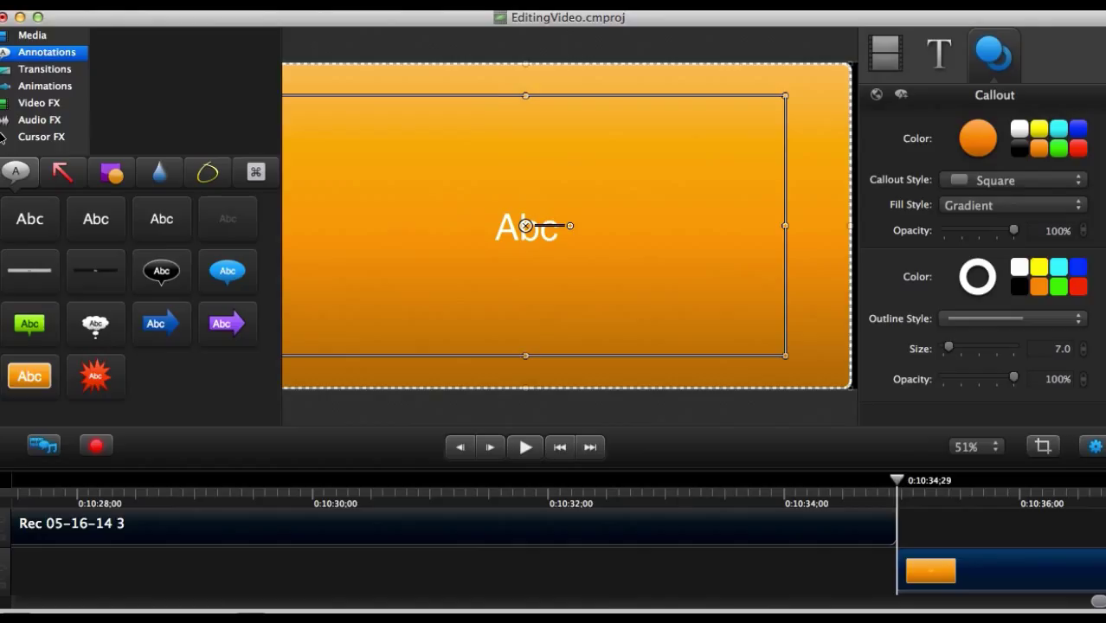
left_click(318, 5)
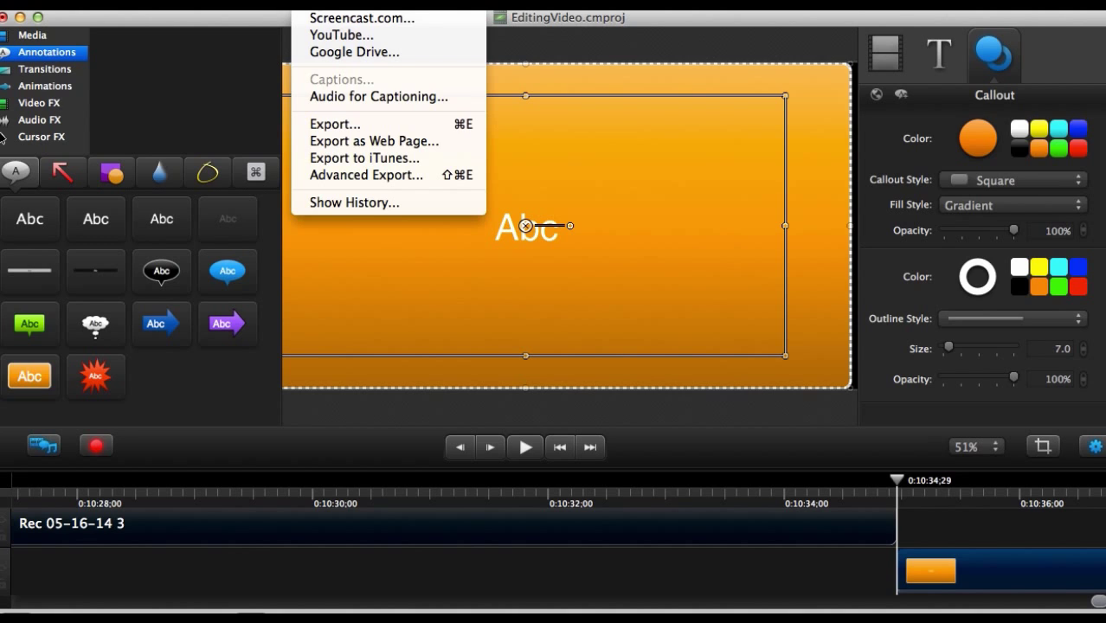
left_click(343, 125)
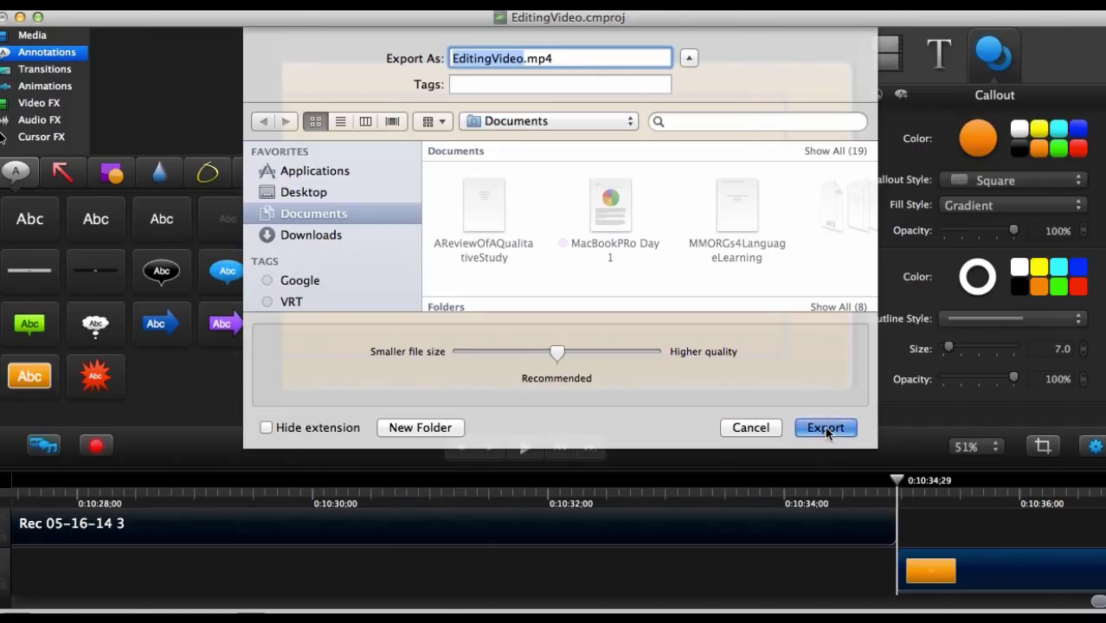
left_click(827, 429)
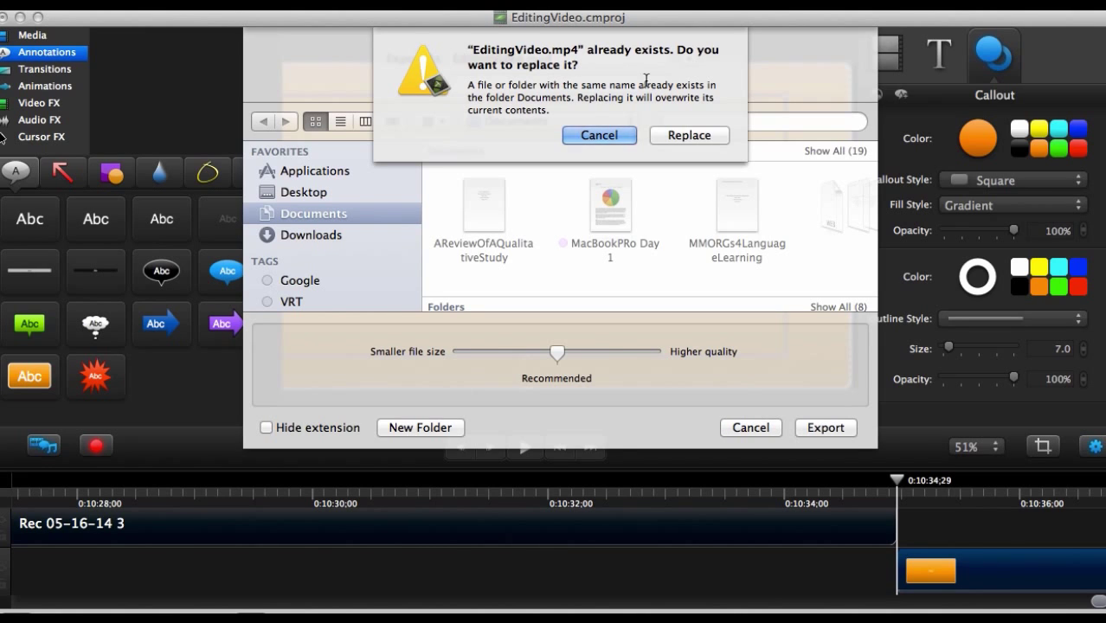
left_click(600, 134)
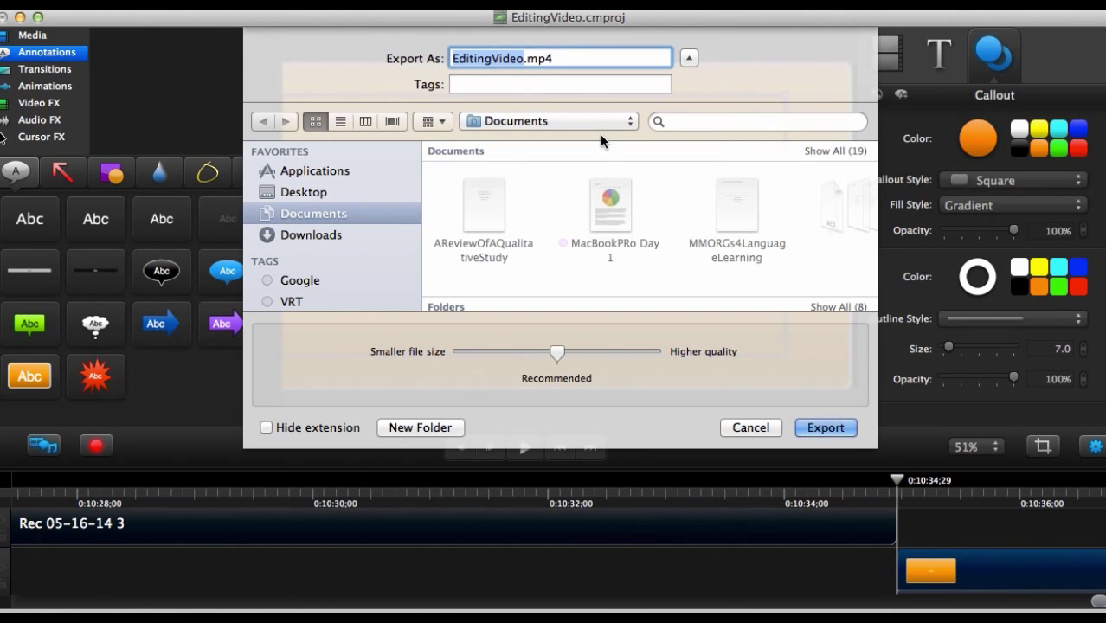
left_click(740, 427)
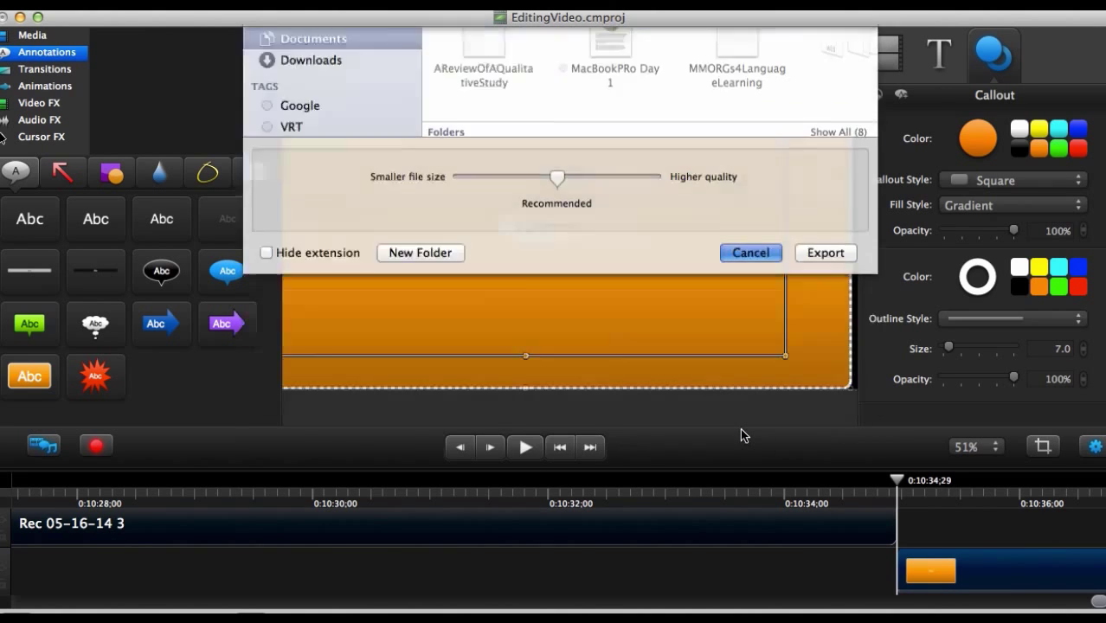